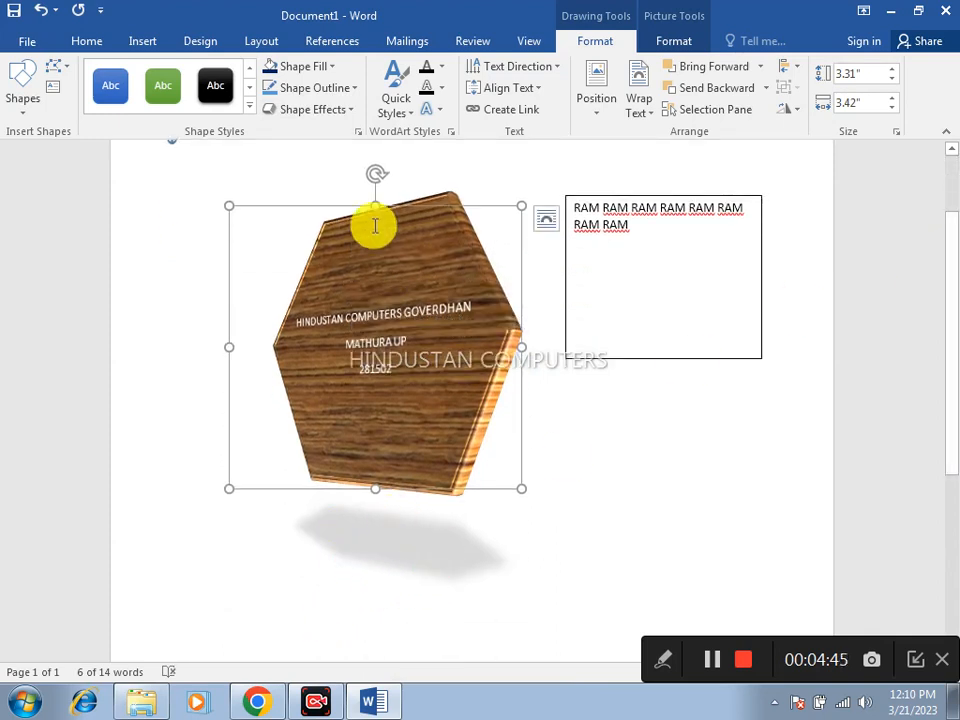
# Give the wooden hexagon the third reflection variation of the last row and an orange glow from the second row of variations
pyautogui.click(350, 110)
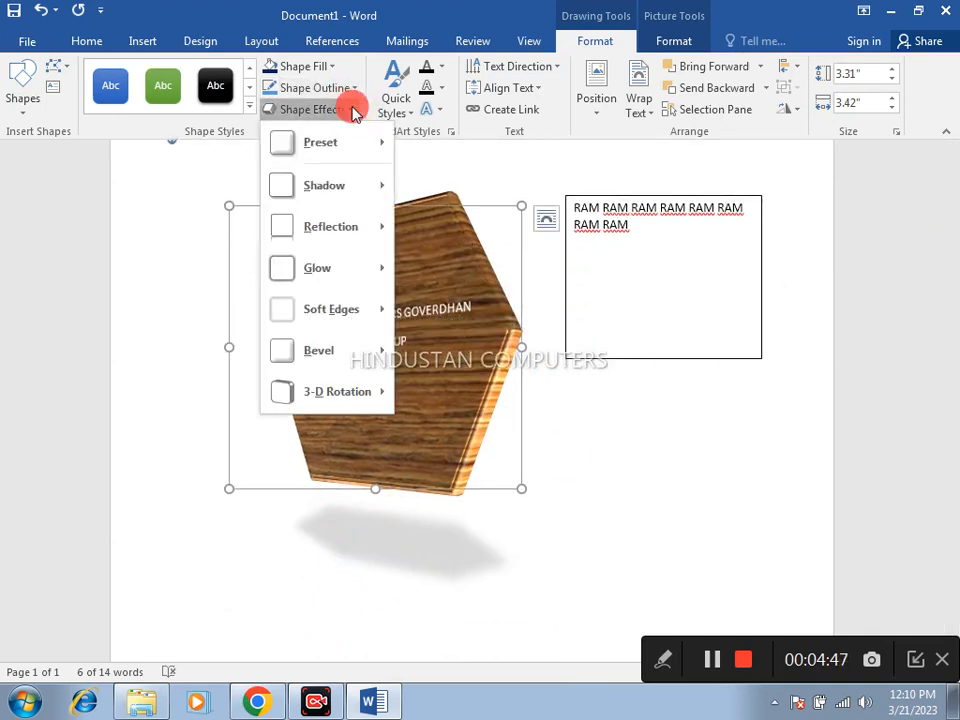
pyautogui.moveTo(348, 232)
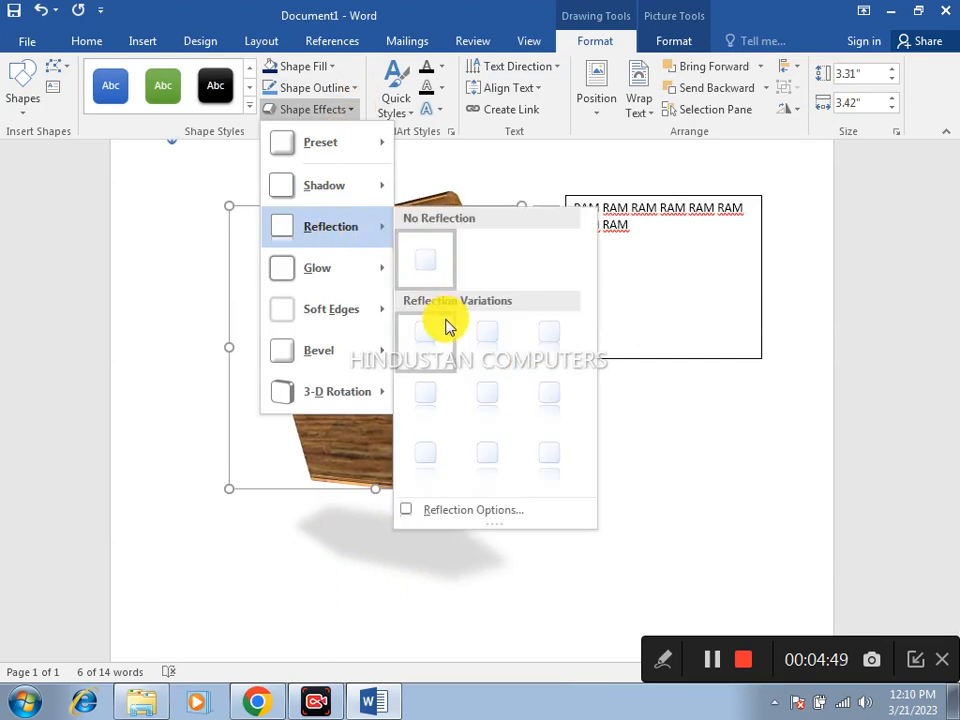
pyautogui.click(537, 447)
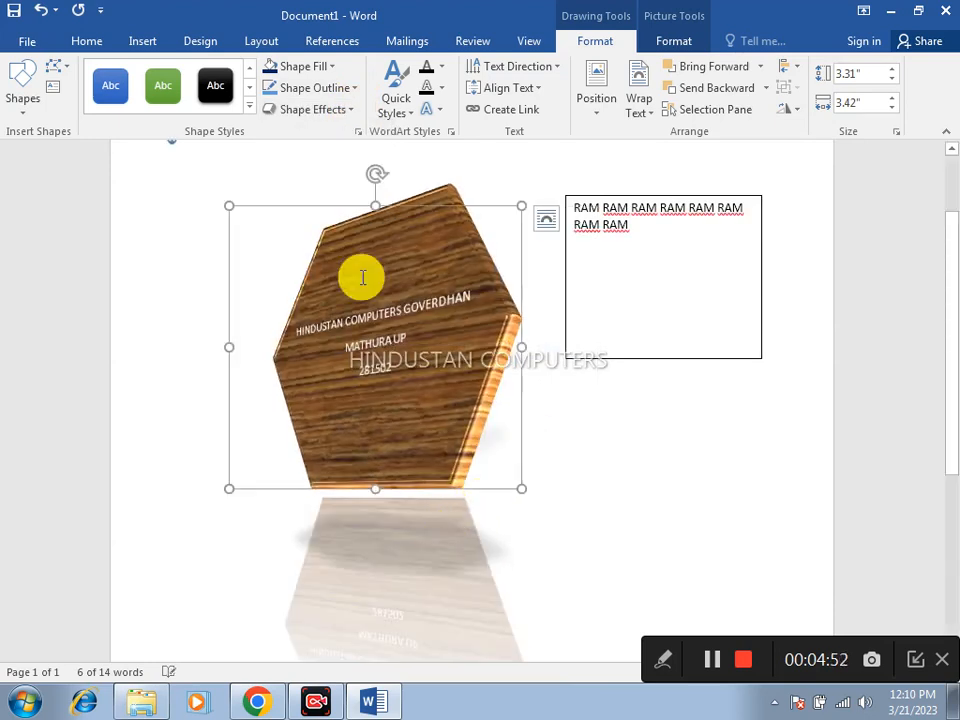
pyautogui.click(330, 108)
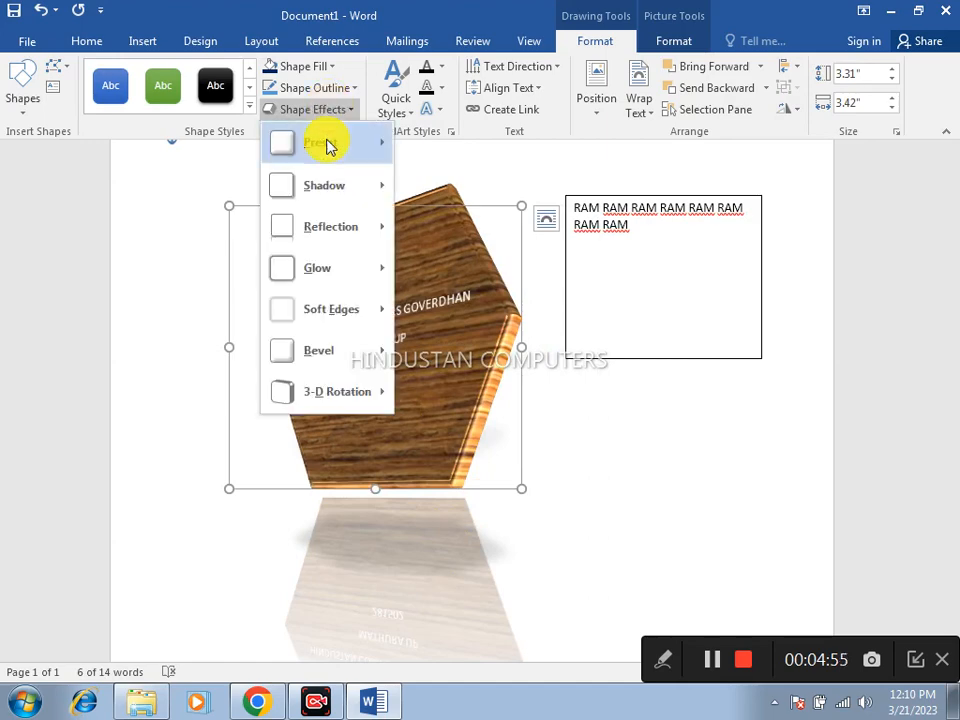
pyautogui.moveTo(315, 268)
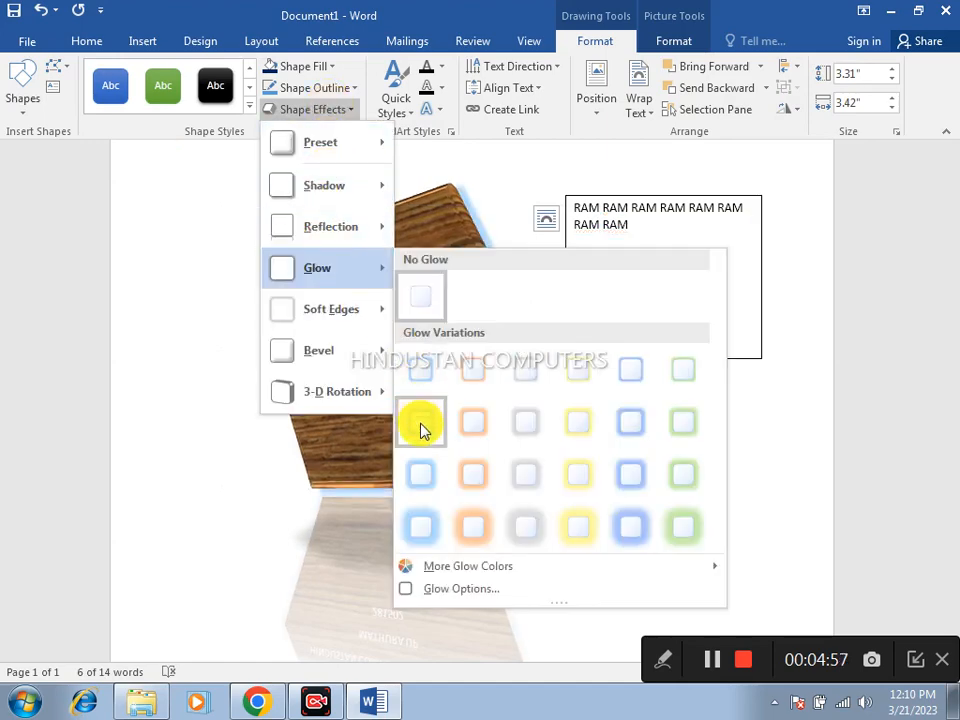
pyautogui.click(470, 422)
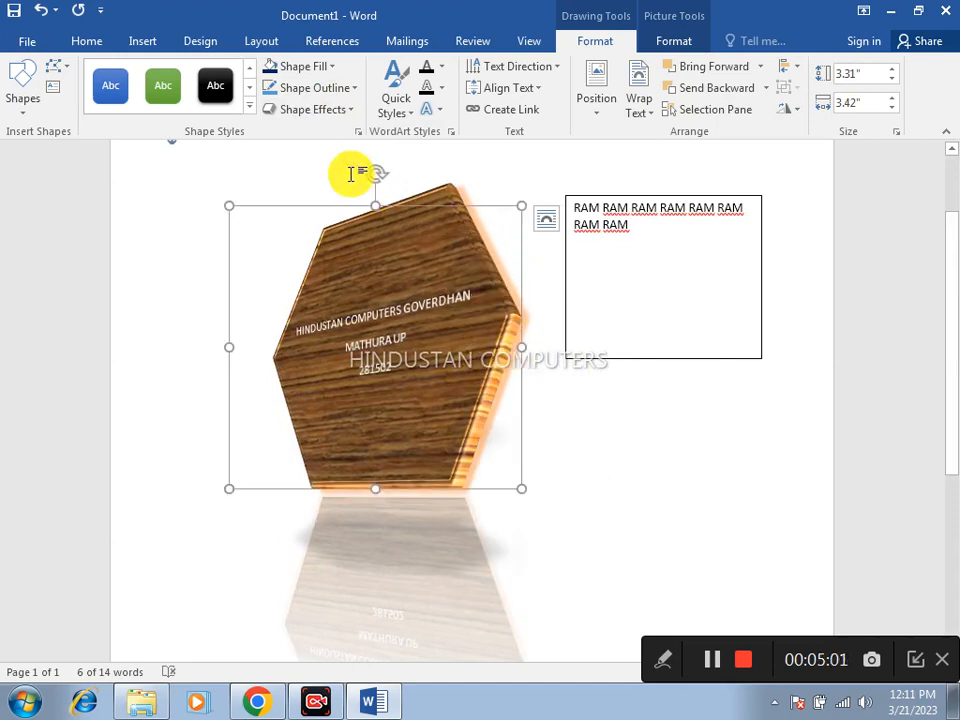
# Apply the fourth bevel of the second row to the wooden hexagon
pyautogui.click(316, 110)
pyautogui.moveTo(323, 357)
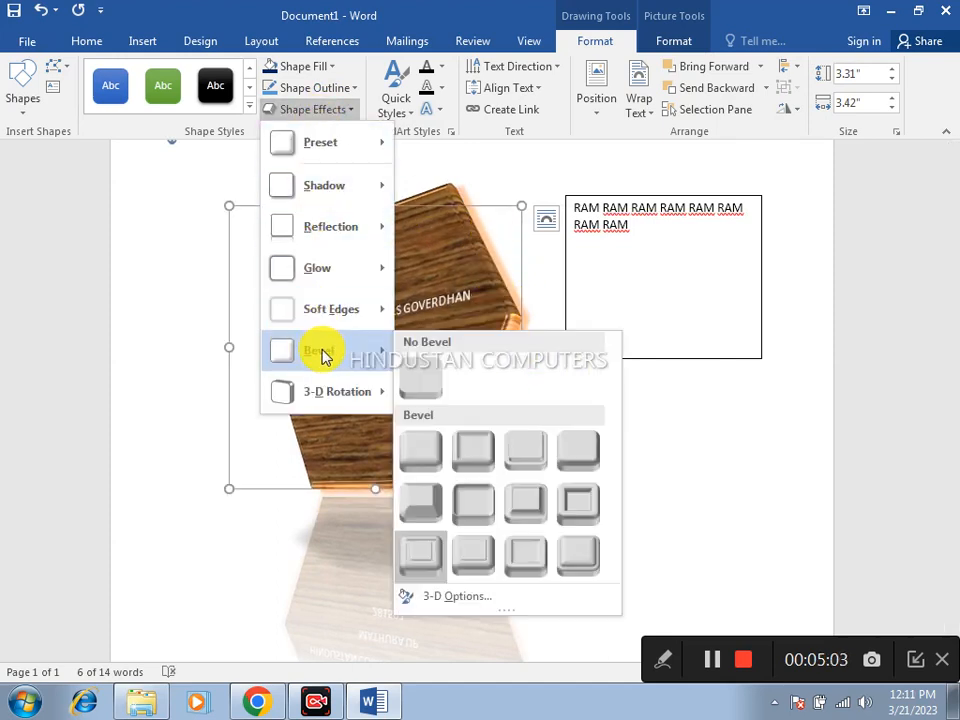
pyautogui.click(577, 510)
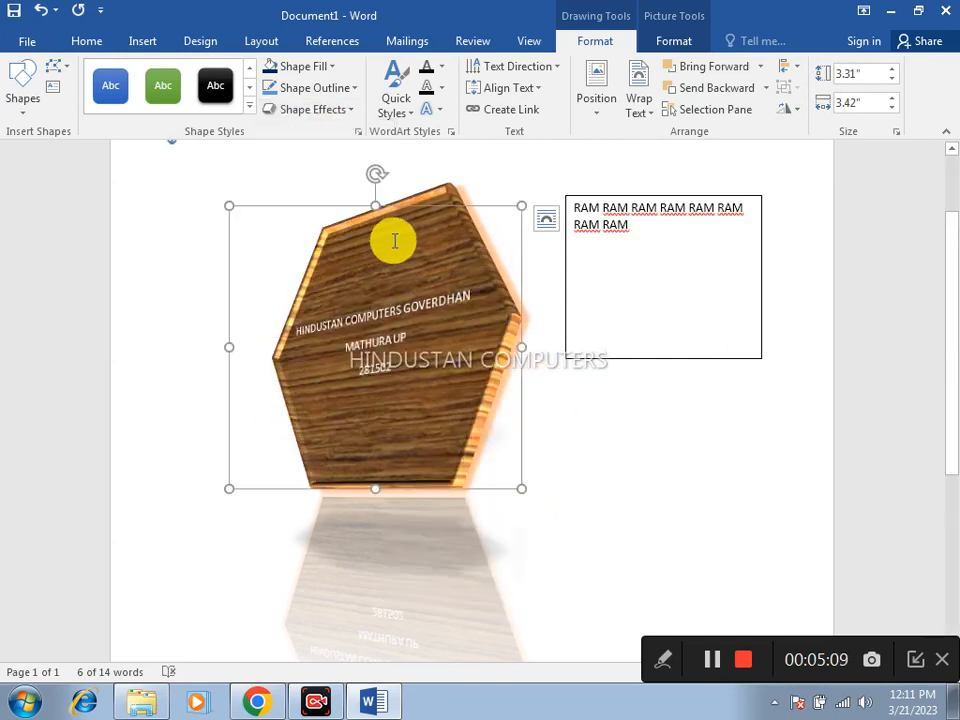
# Try the last parallel 3-D rotation on the hexagon and undo it
pyautogui.click(316, 110)
pyautogui.moveTo(321, 392)
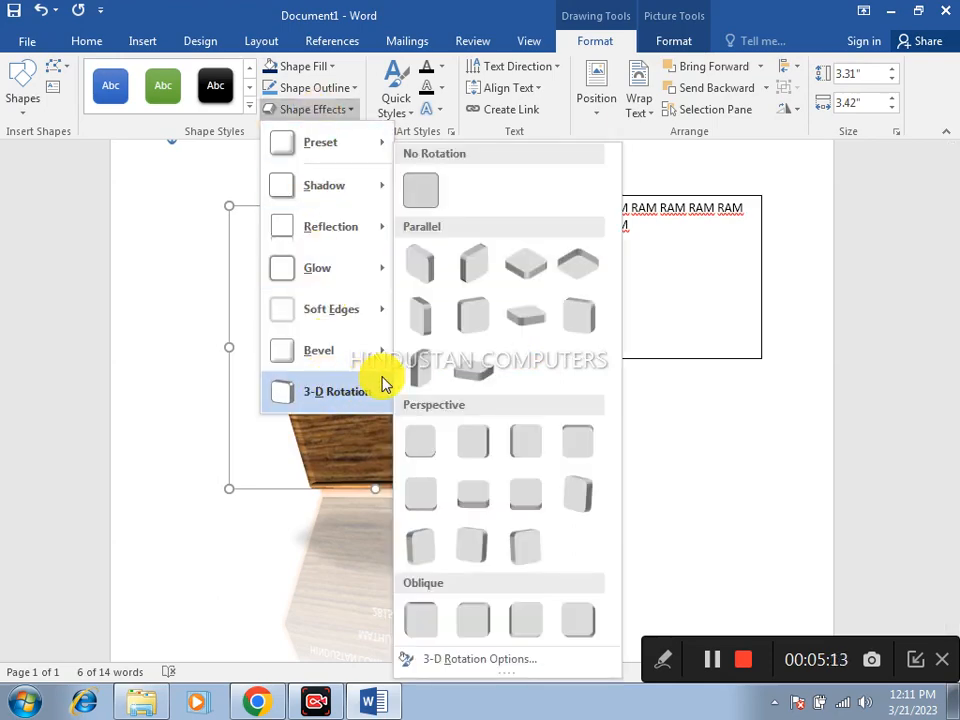
pyautogui.click(463, 365)
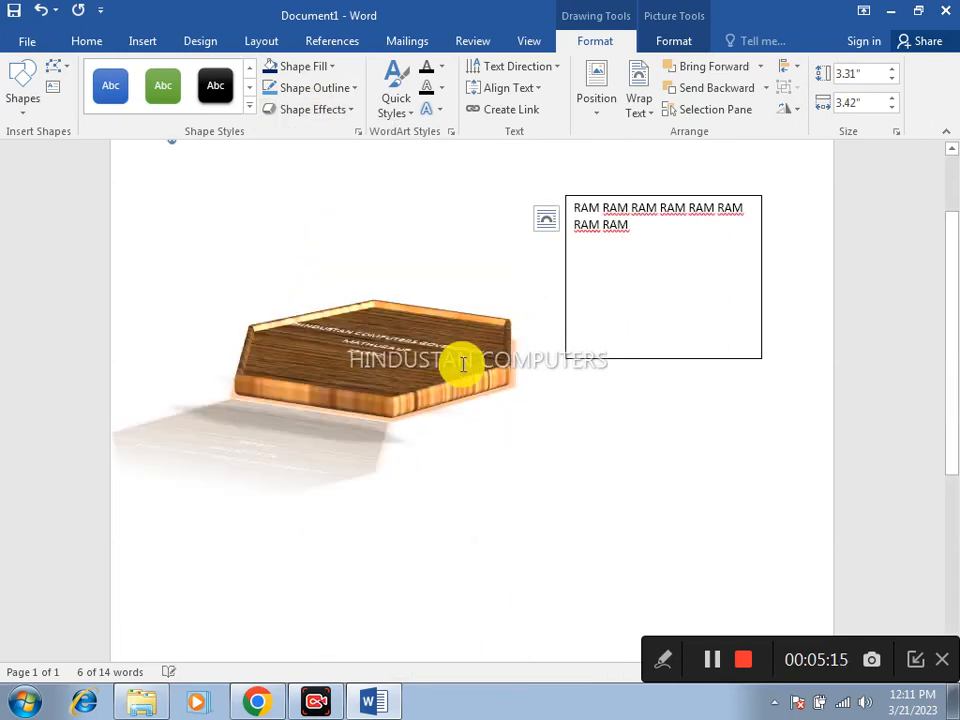
pyautogui.click(40, 12)
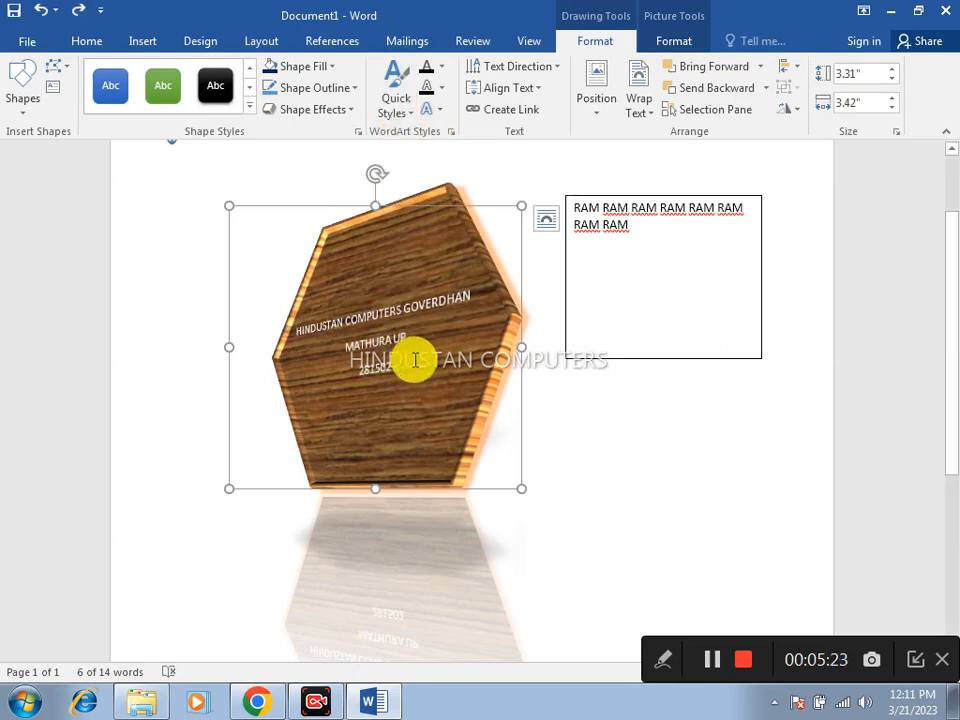
# Remove the hexagon's preset 3-D effects by choosing no preset
pyautogui.click(334, 110)
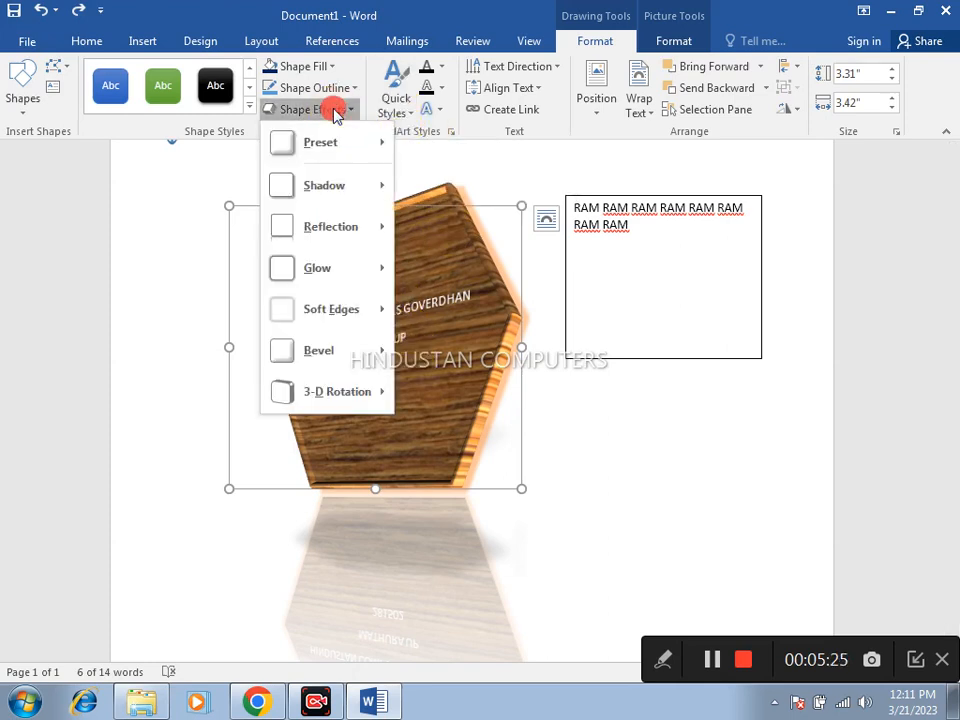
pyautogui.moveTo(394, 154)
pyautogui.click(425, 167)
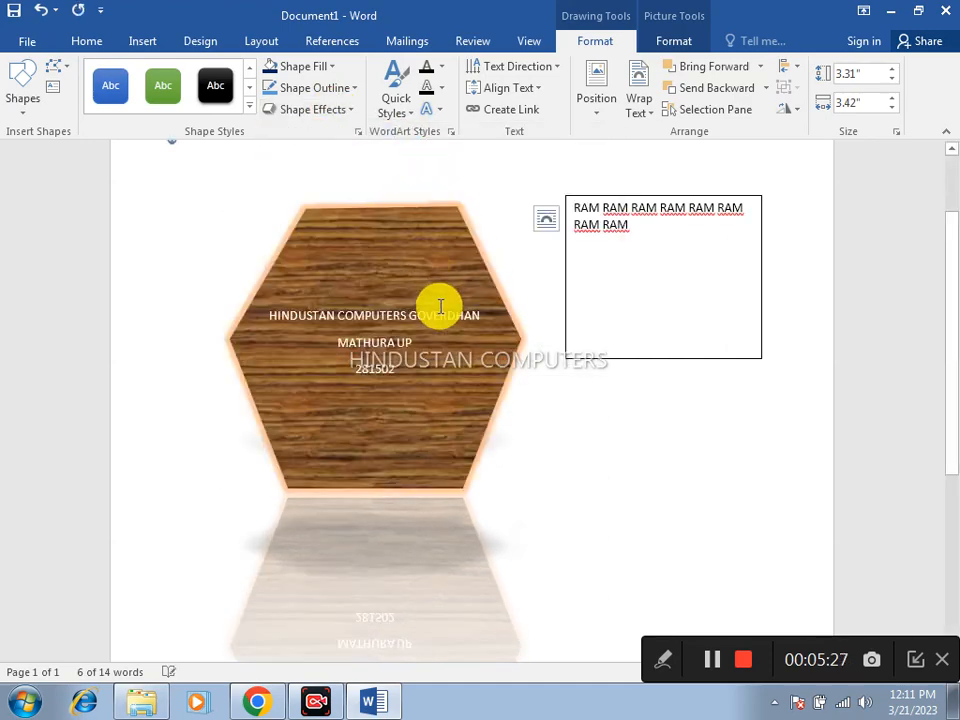
# Apply the blue-outlined WordArt style to all of the hexagon's text and set the text fill to standard red
pyautogui.click(436, 306)
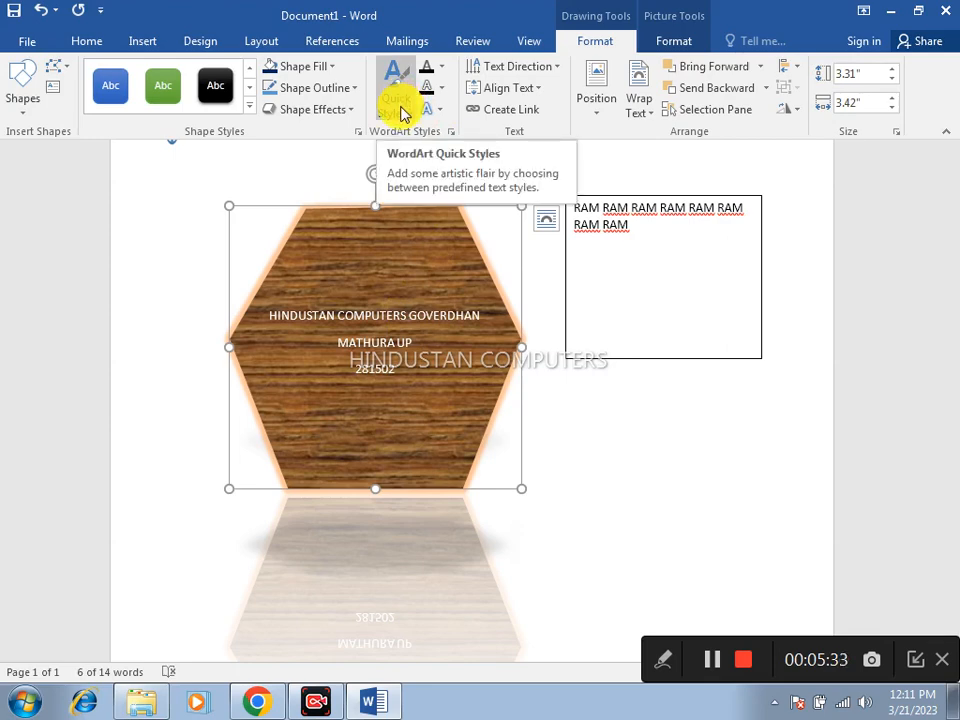
pyautogui.click(407, 366)
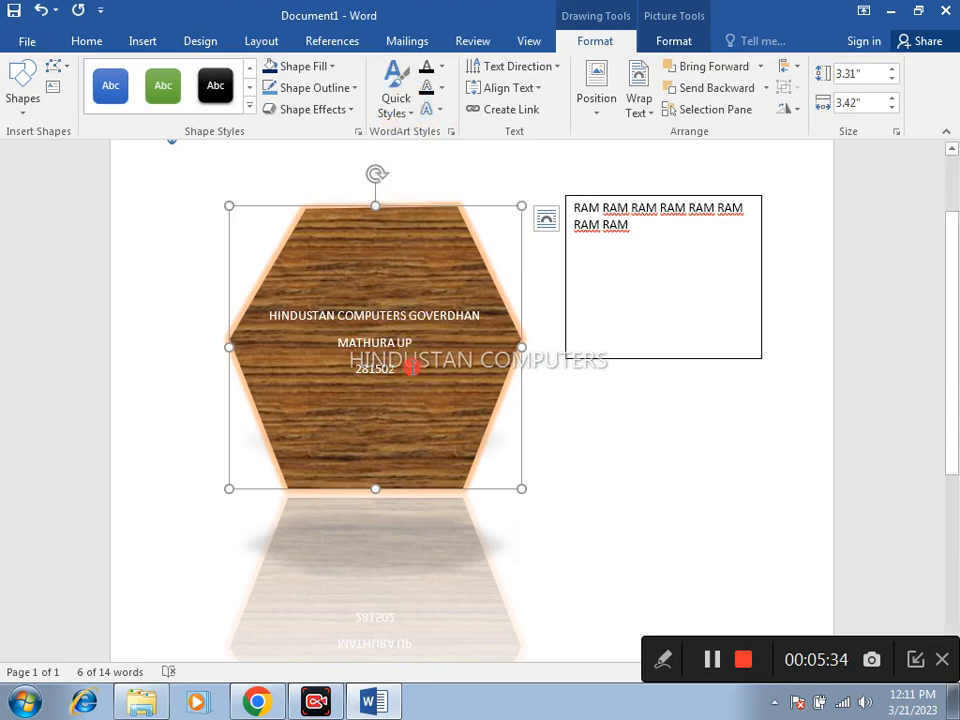
pyautogui.tripleClick(290, 313)
pyautogui.click(410, 116)
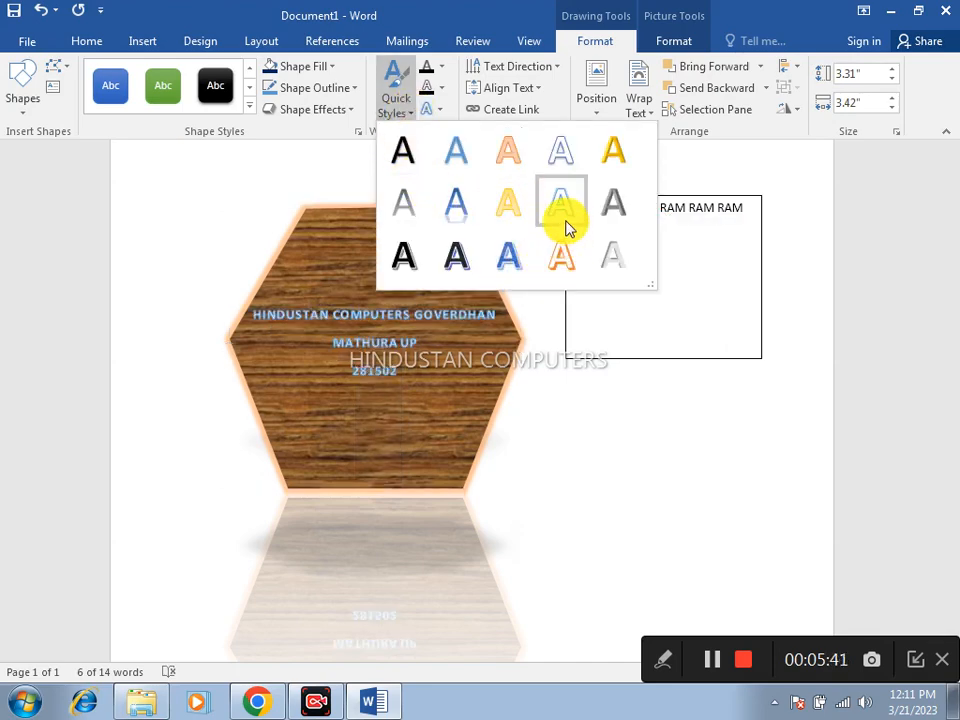
pyautogui.click(561, 167)
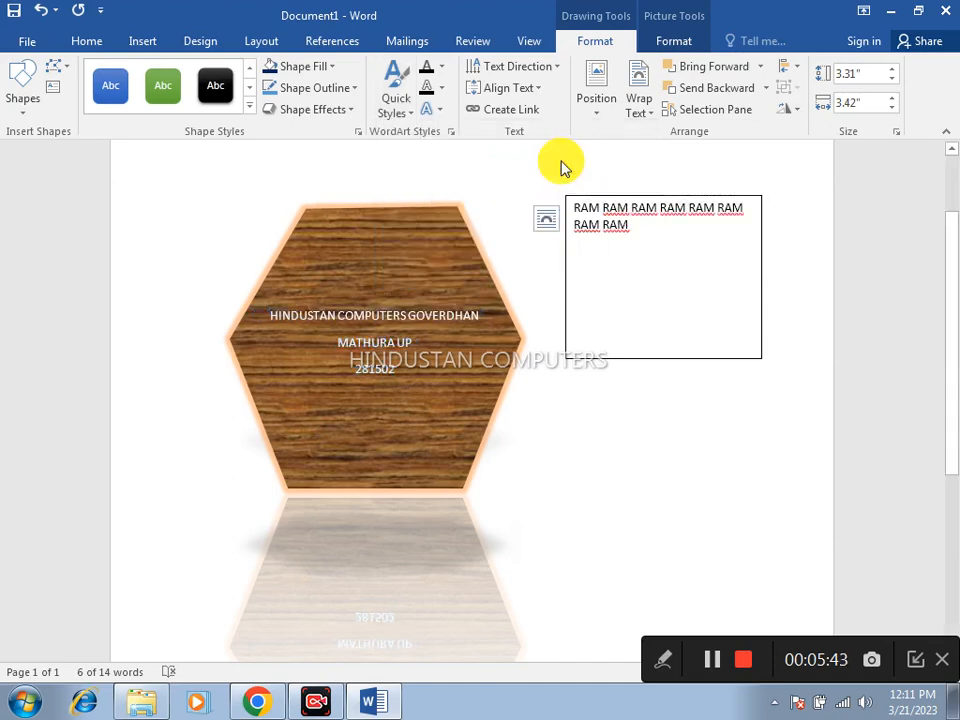
pyautogui.click(440, 66)
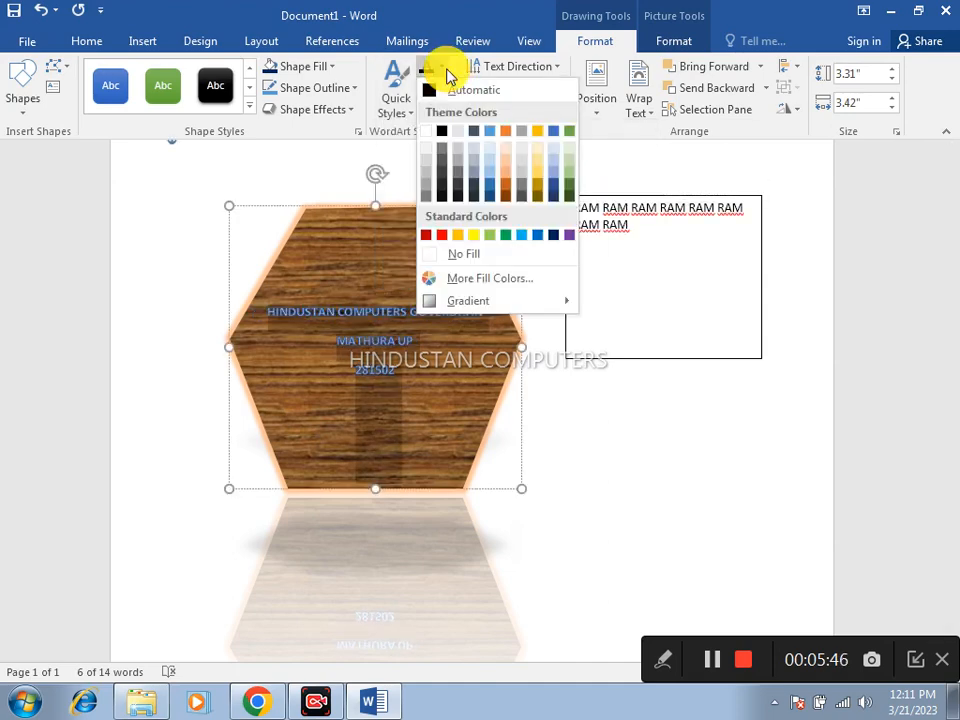
pyautogui.click(445, 237)
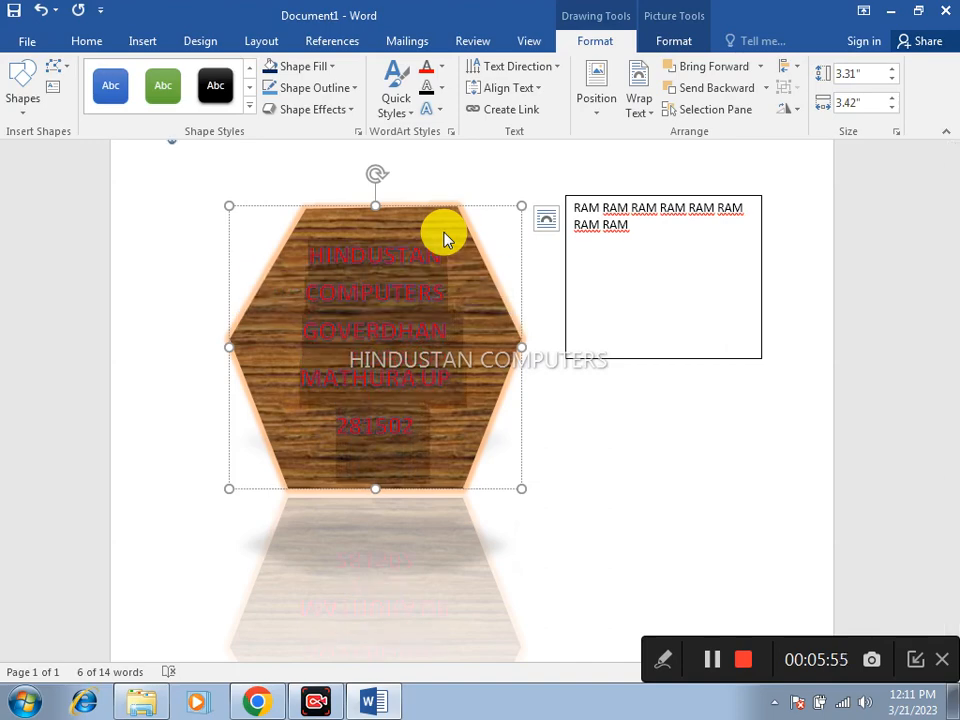
# Open the detailed gradient settings for the hexagon's text and switch the text fill to Gradient fill
pyautogui.click(443, 70)
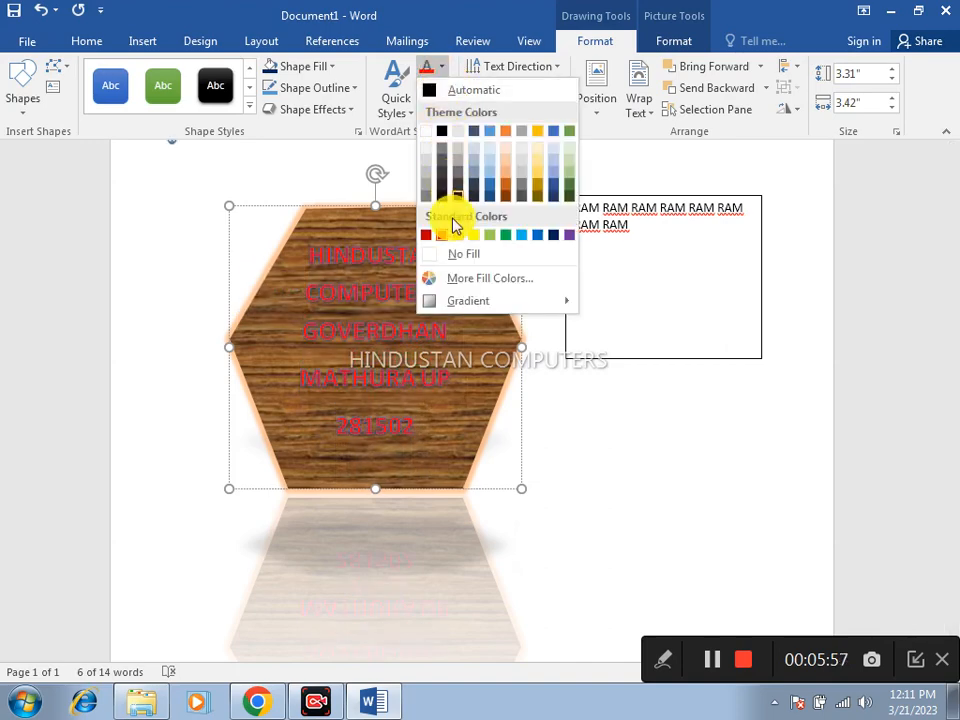
pyautogui.moveTo(470, 302)
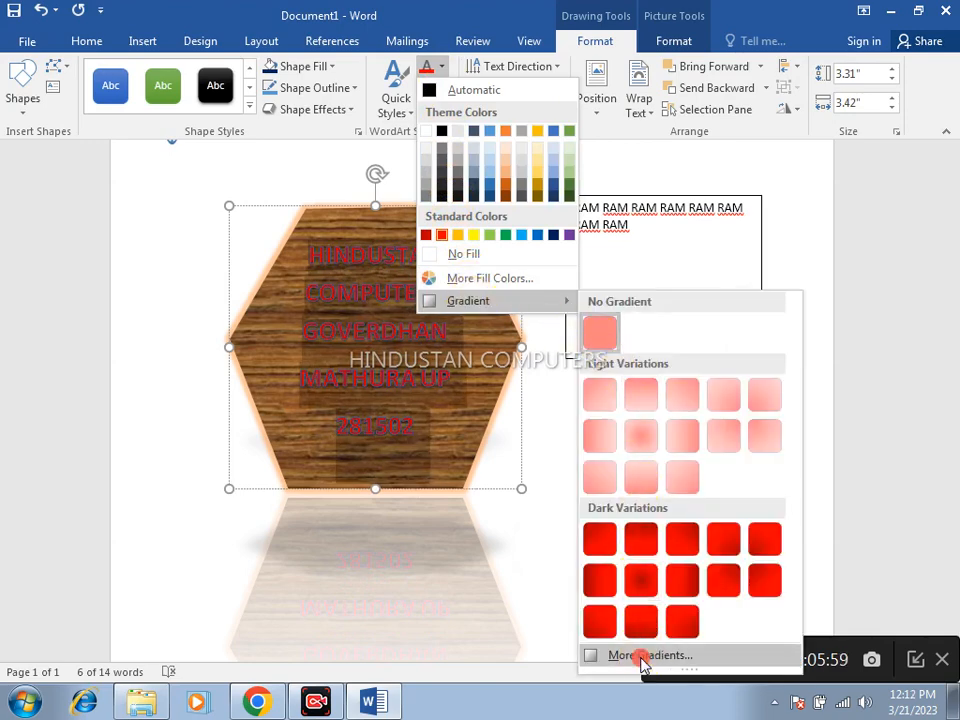
pyautogui.click(643, 657)
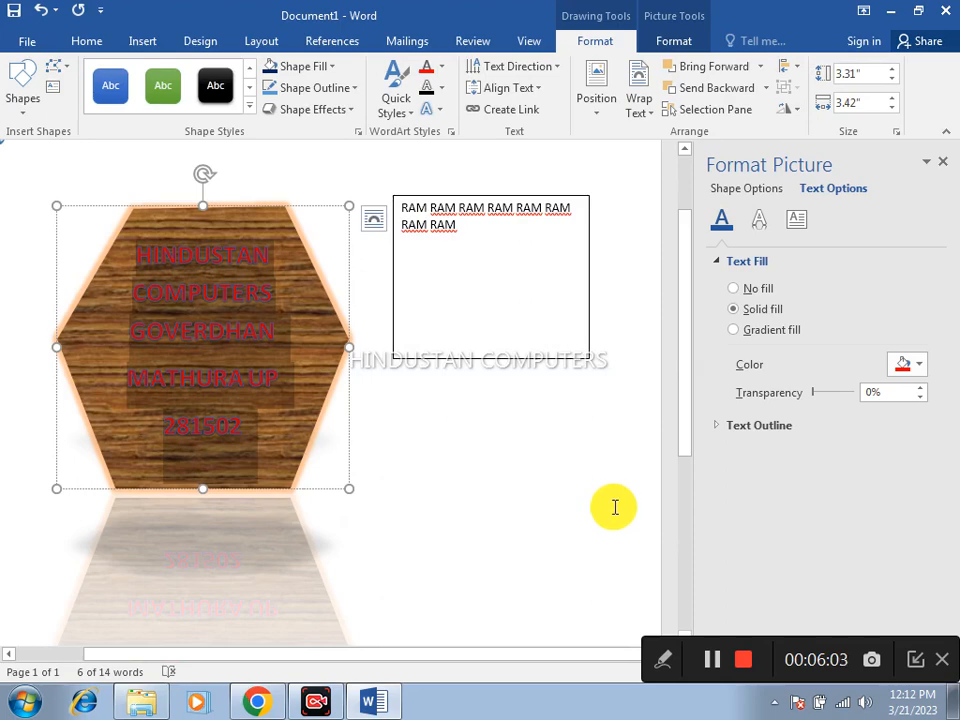
pyautogui.click(734, 331)
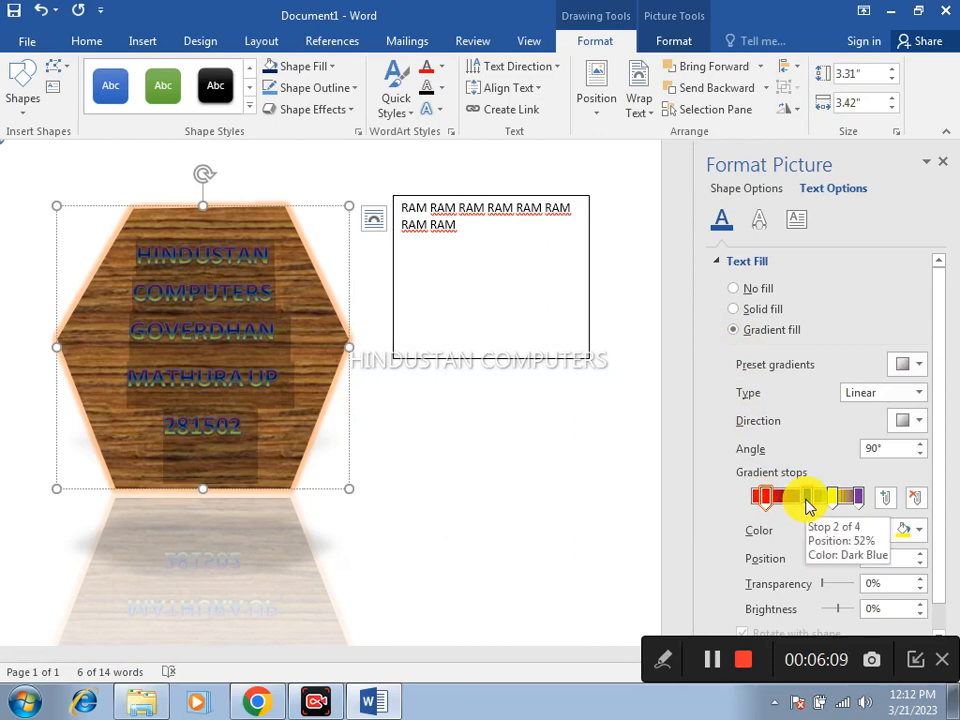
# Reselect the hexagon's text, remove the yellow gradient stop, move the dark blue stop to 56%, and close the formatting settings
pyautogui.click(269, 424)
pyautogui.moveTo(269, 424)
pyautogui.mouseDown()
pyautogui.moveTo(216, 409)
pyautogui.moveTo(150, 253)
pyautogui.mouseUp()
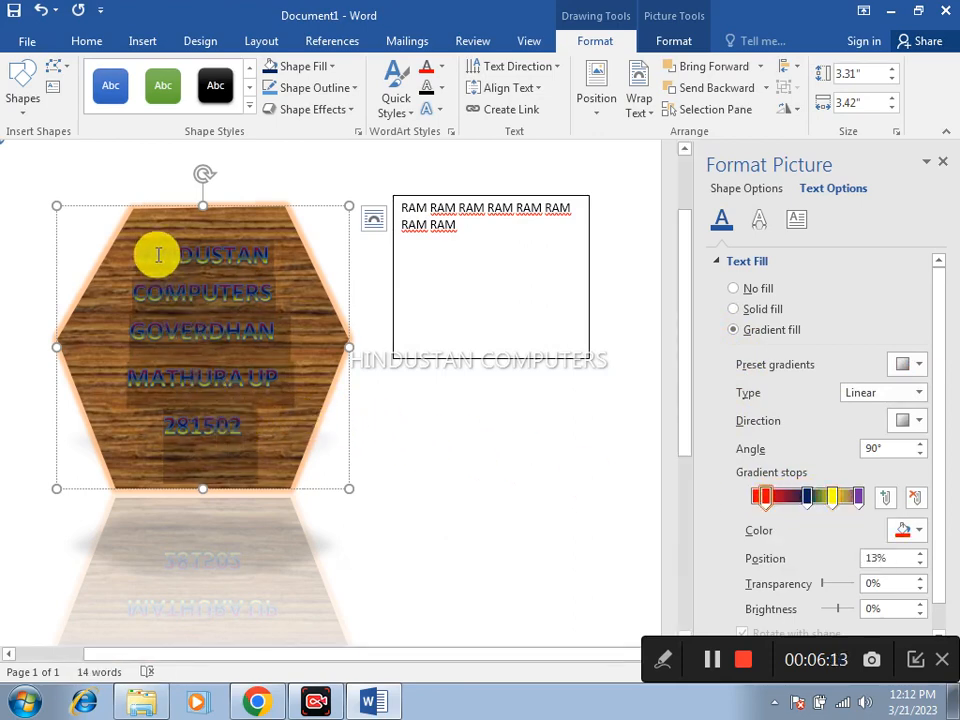
pyautogui.click(831, 497)
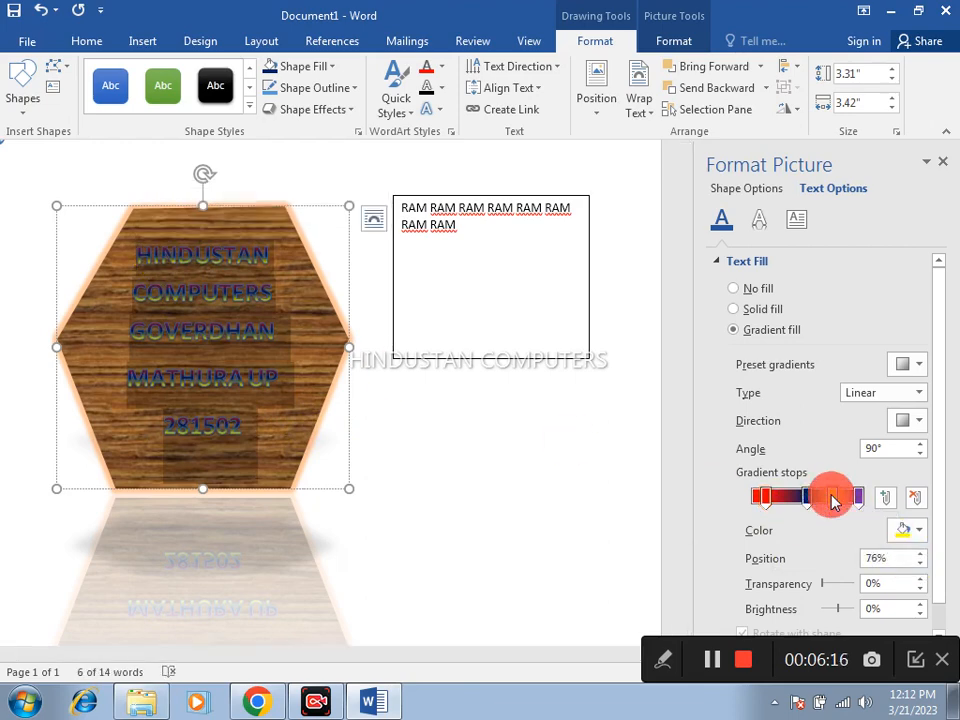
pyautogui.click(913, 498)
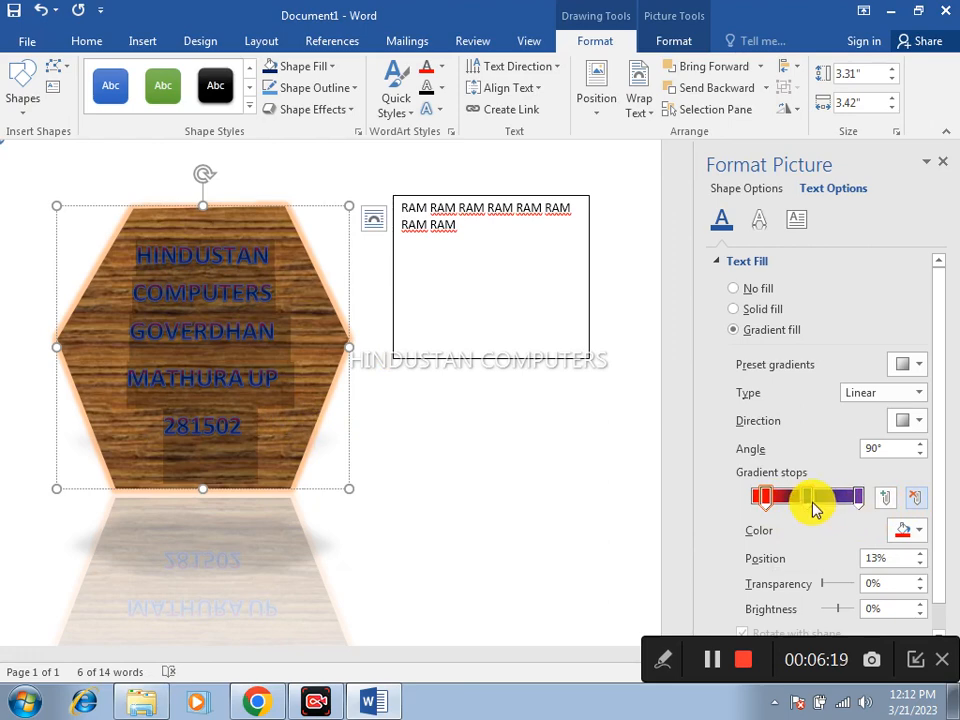
pyautogui.click(814, 504)
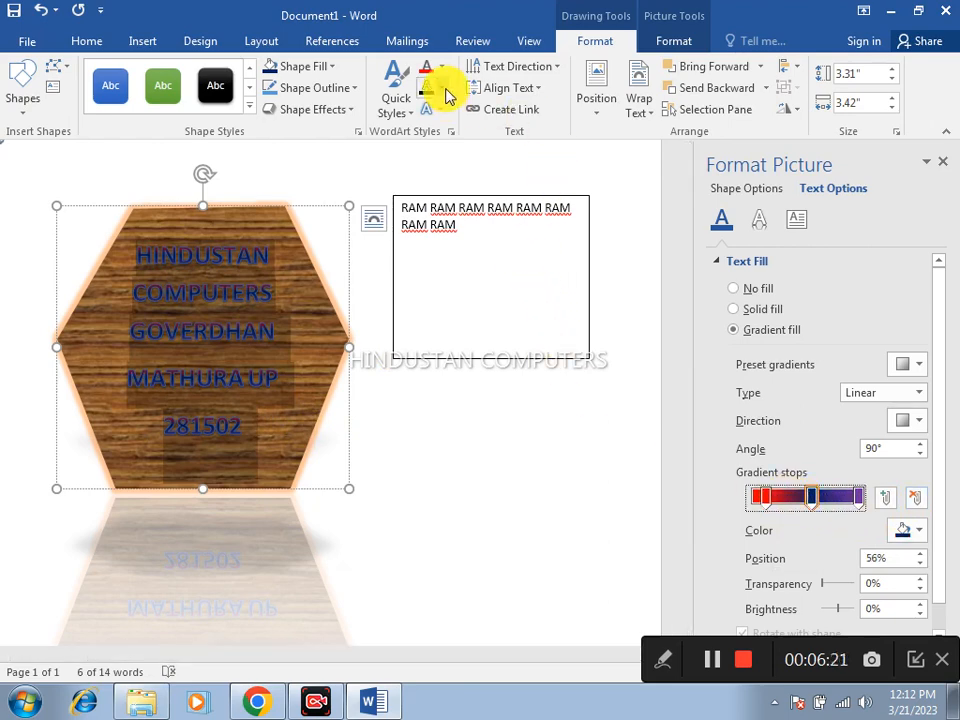
pyautogui.click(945, 163)
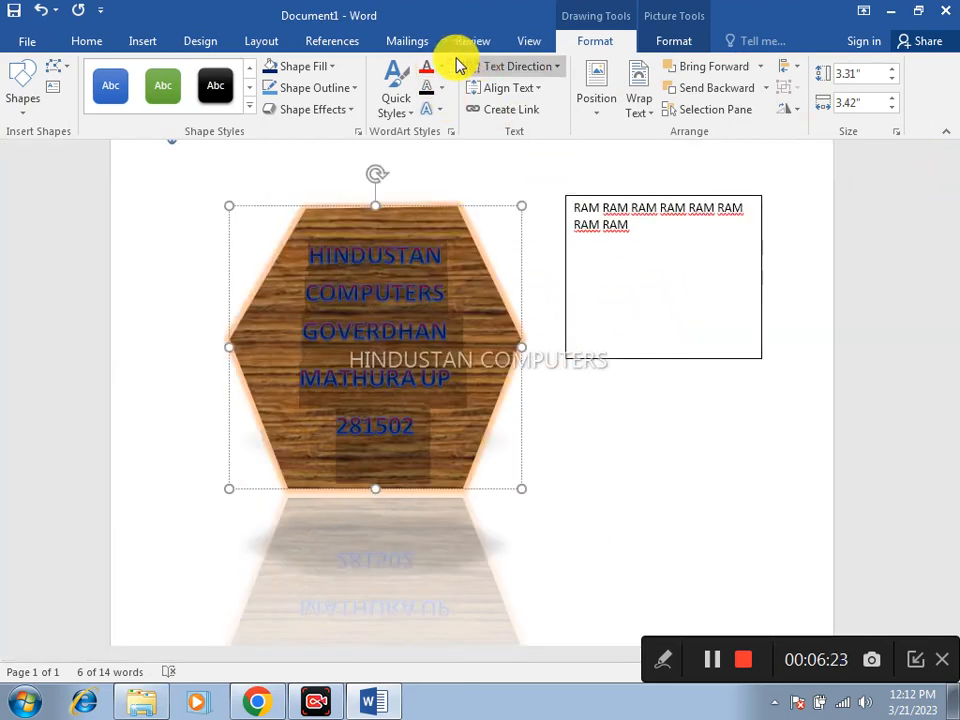
# Apply the gradient variation with a red centre fading outward to dark blue to the hexagon's text
pyautogui.click(441, 67)
pyautogui.moveTo(462, 300)
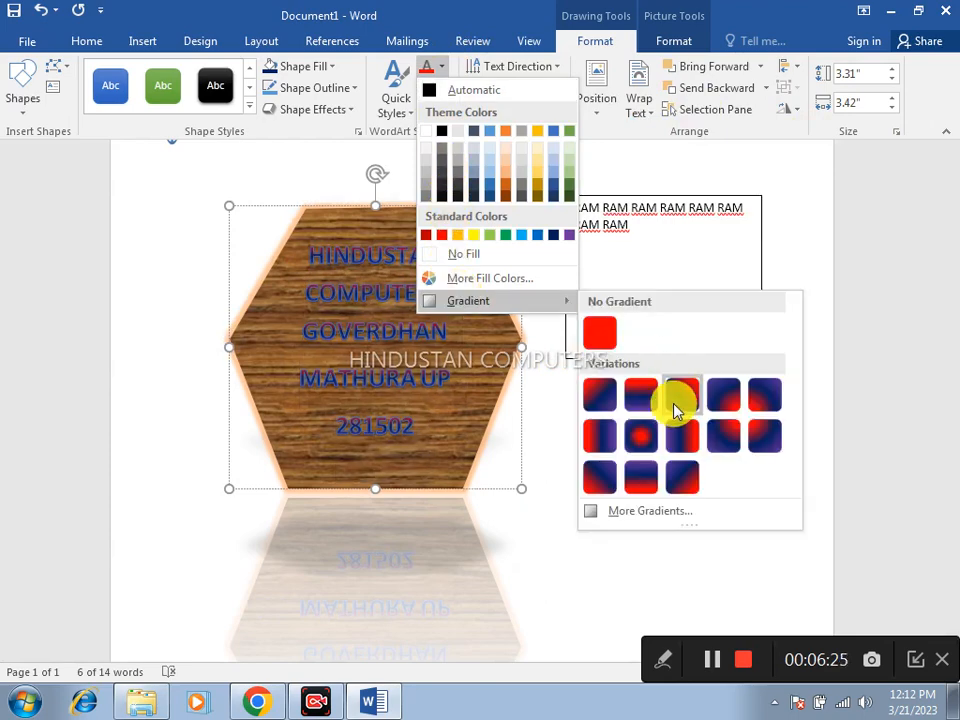
pyautogui.click(630, 445)
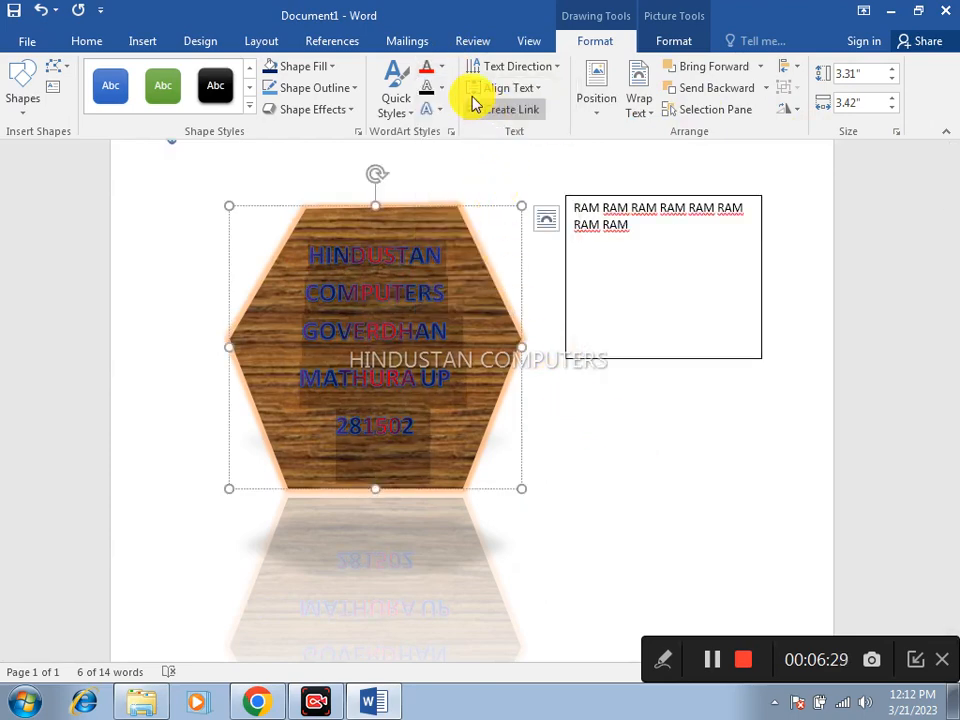
pyautogui.click(440, 68)
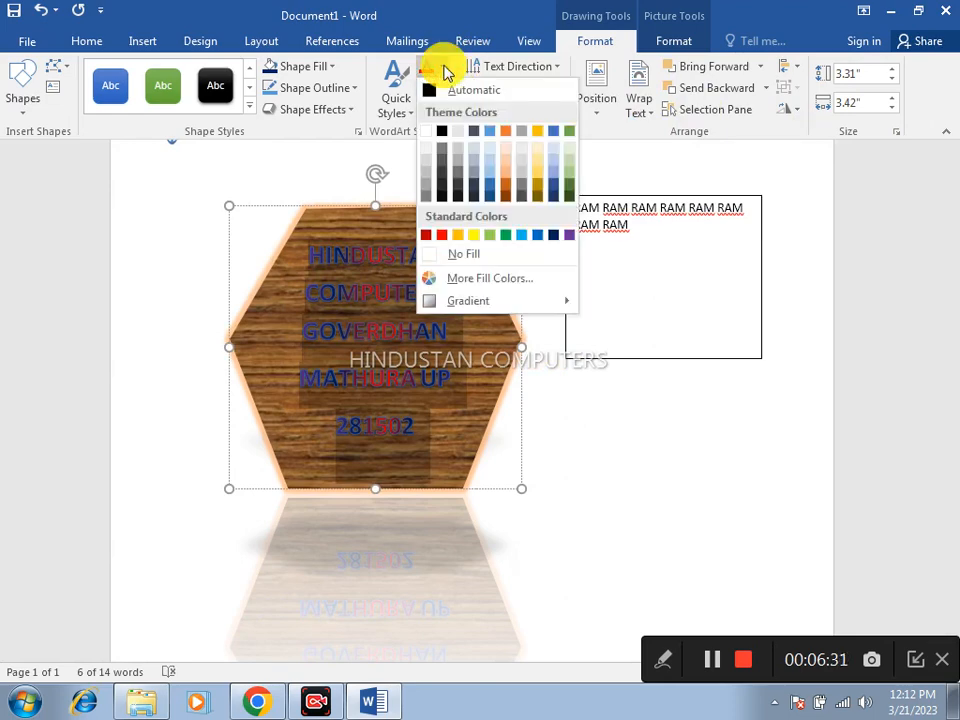
pyautogui.click(467, 257)
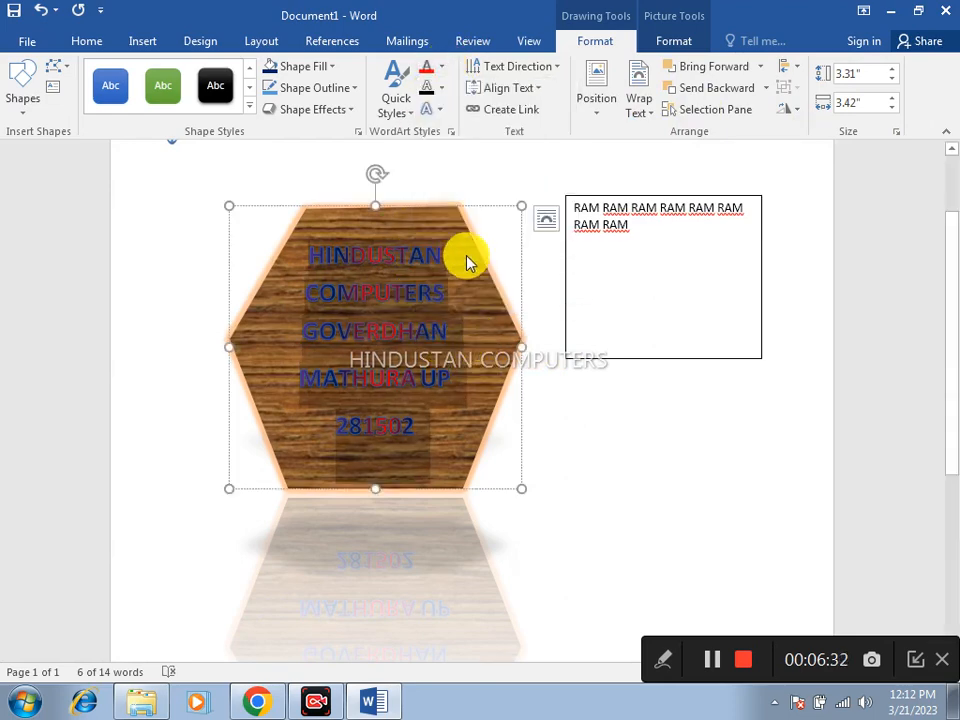
# Set the outline weight of the hexagon's text to 1½ pt
pyautogui.click(442, 90)
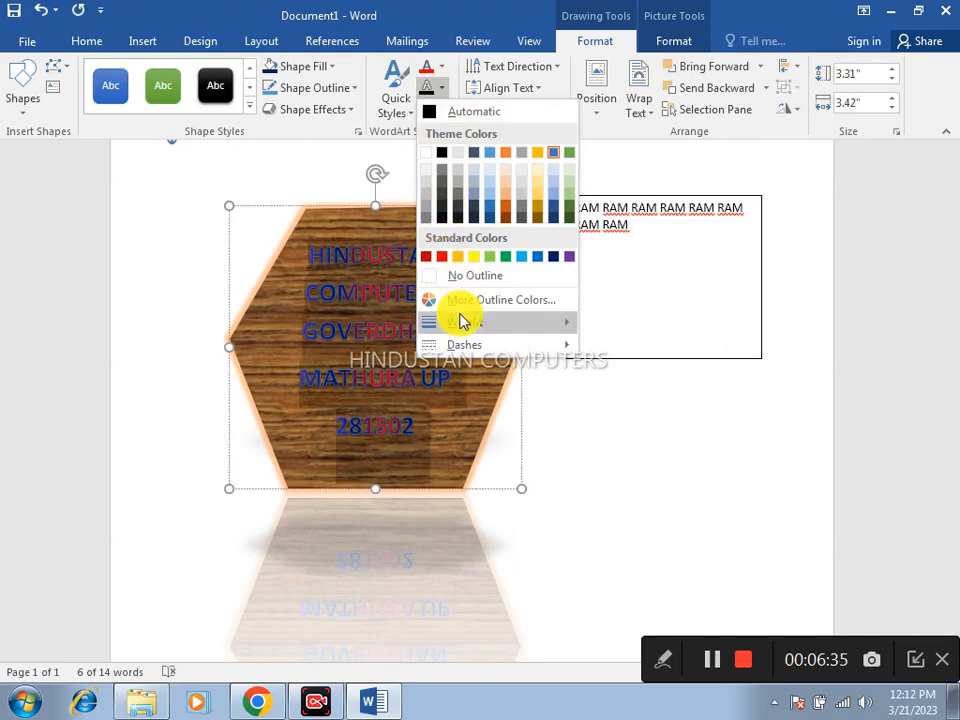
pyautogui.moveTo(465, 322)
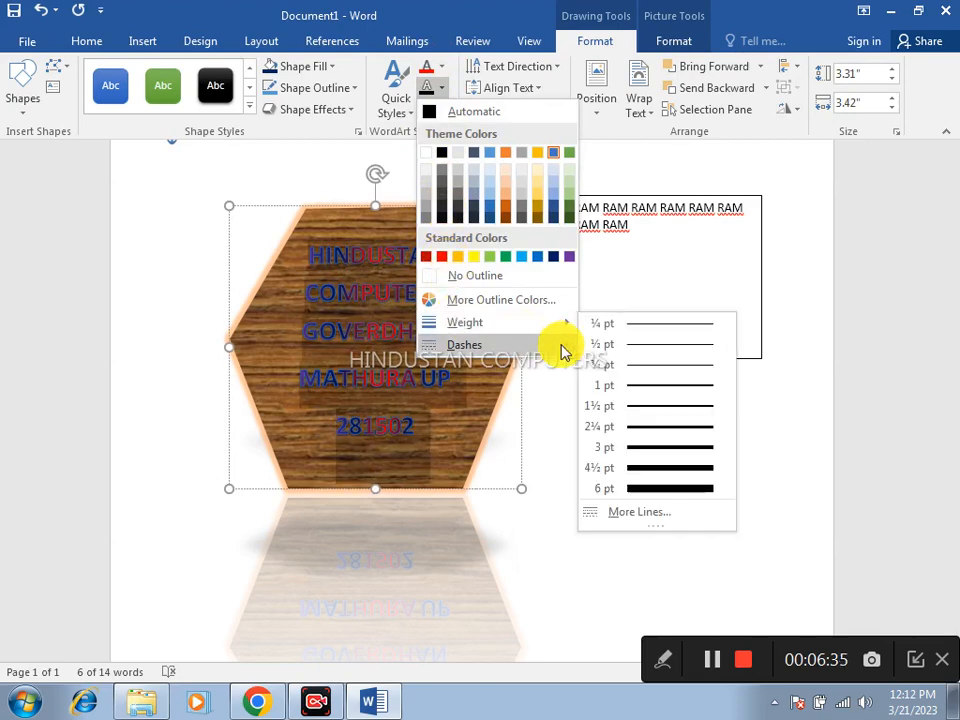
pyautogui.click(643, 414)
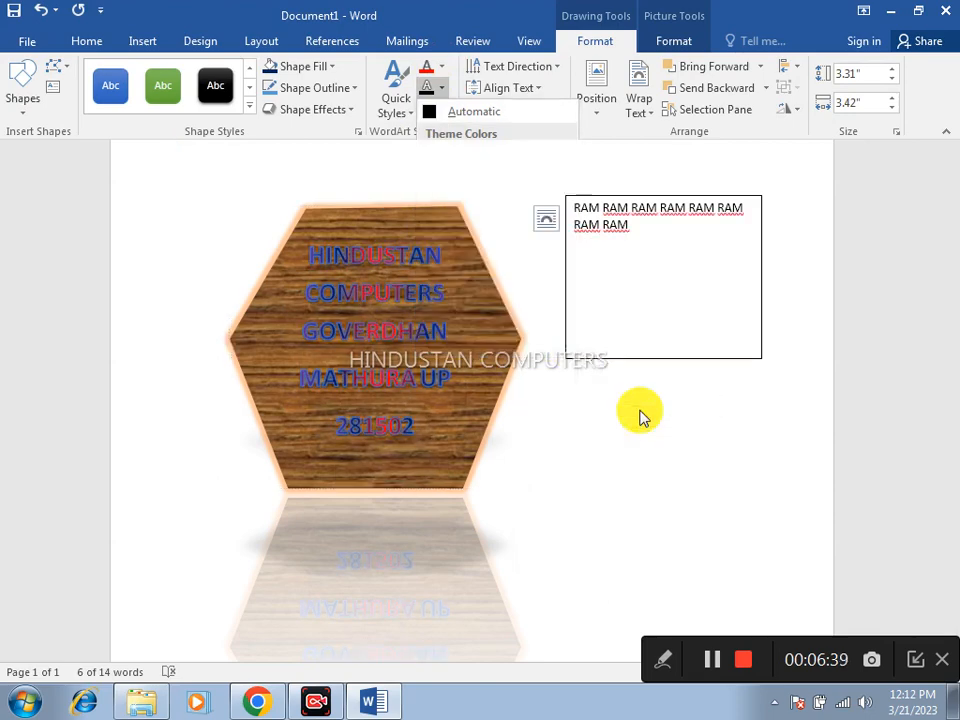
# Set the outline of the hexagon's text to the standard green colour with a dotted dash style
pyautogui.click(443, 89)
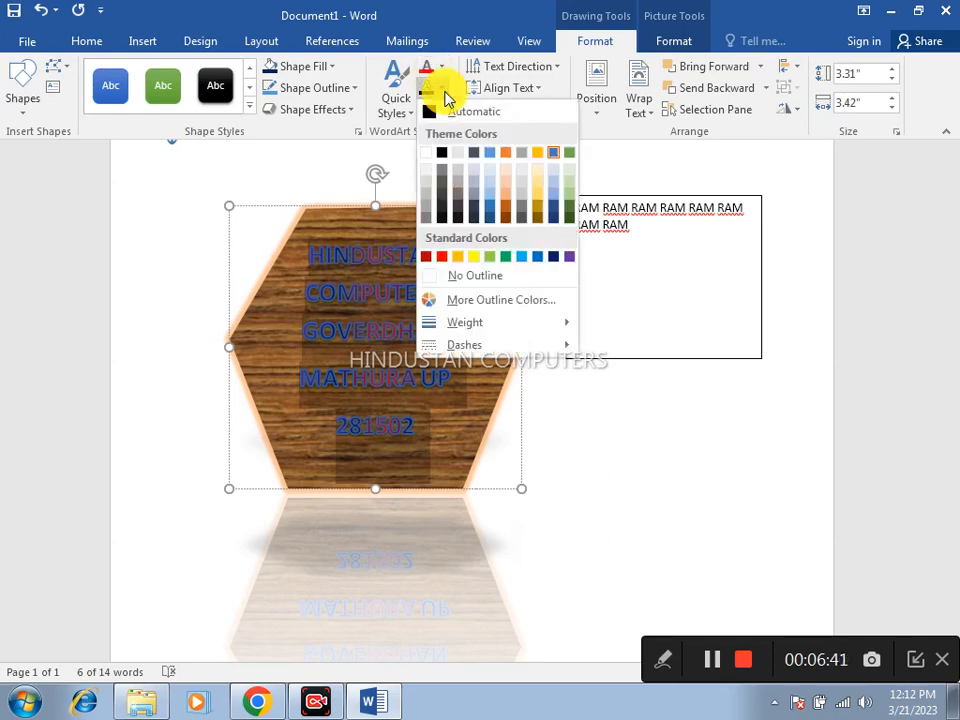
pyautogui.click(512, 256)
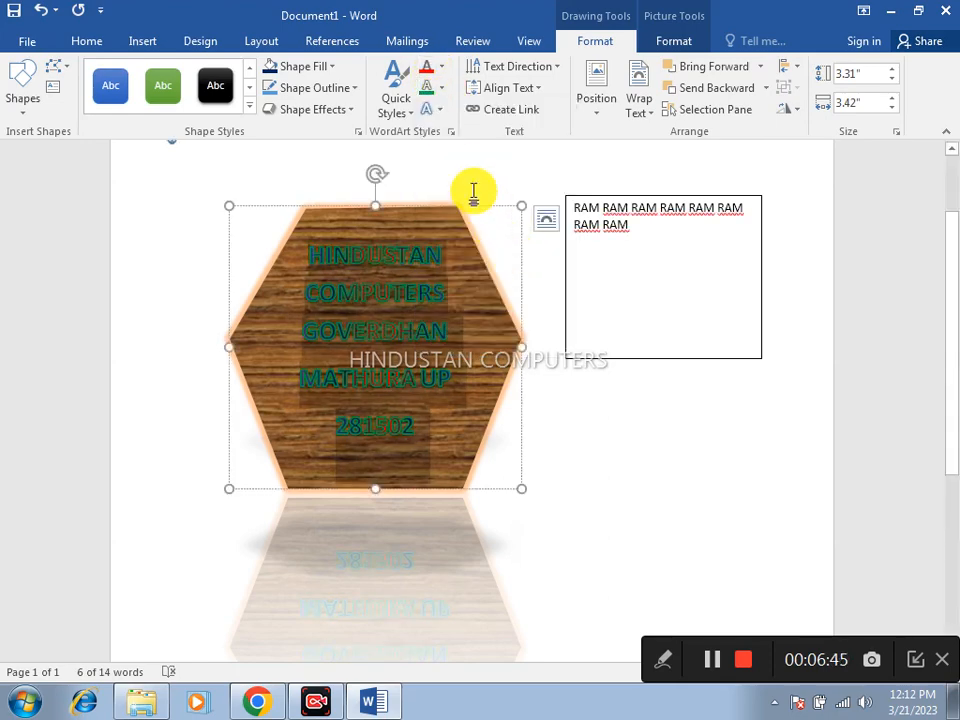
pyautogui.click(442, 90)
pyautogui.moveTo(489, 347)
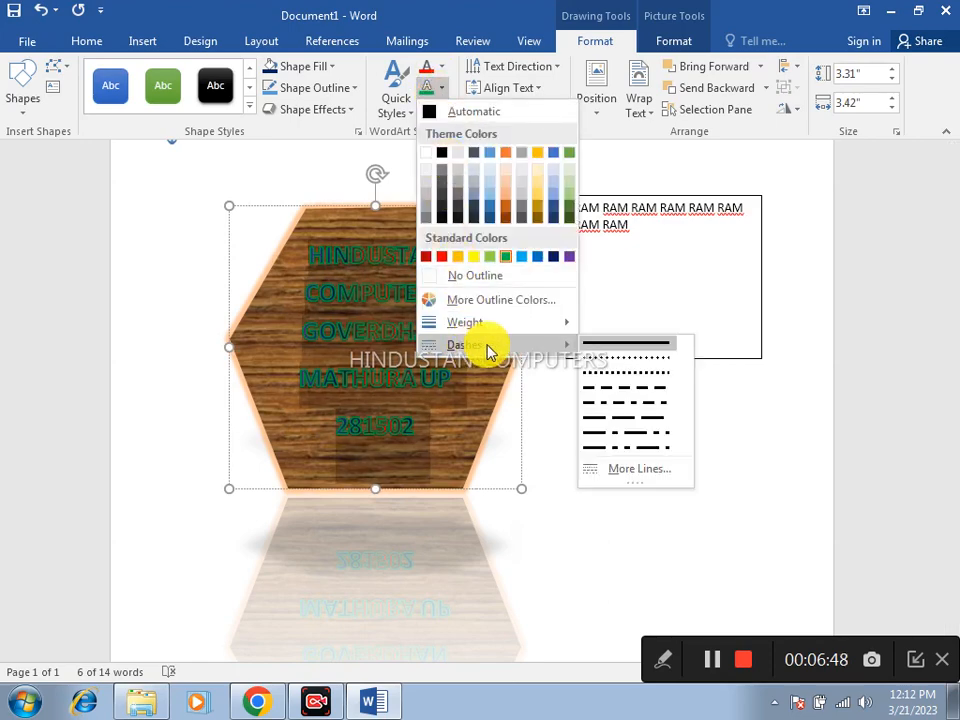
pyautogui.click(584, 368)
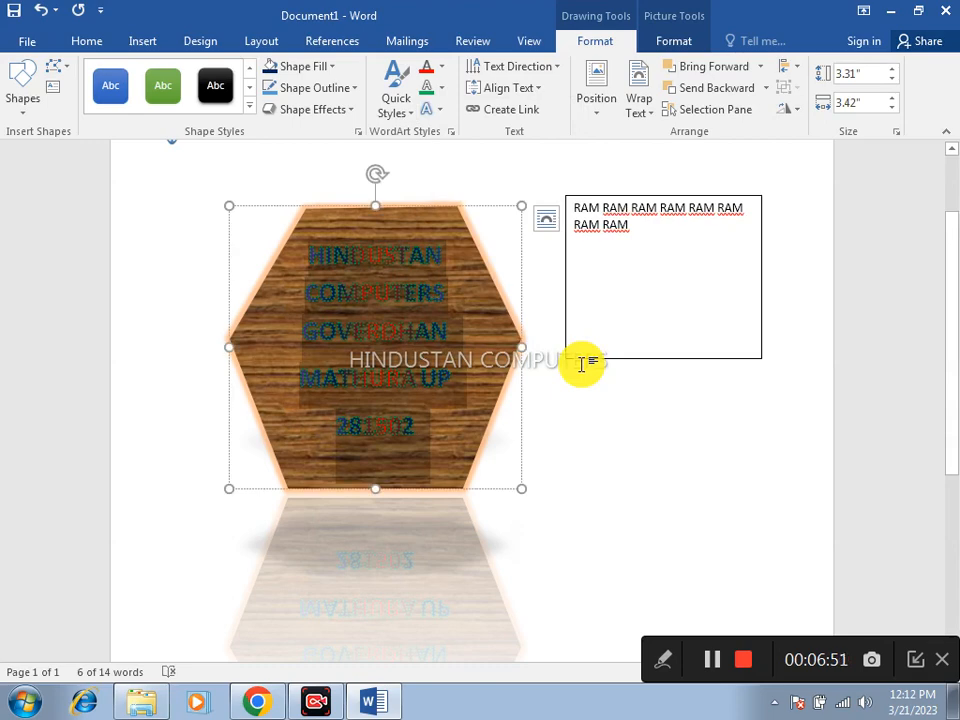
# Browse the text shadow presets and apply the first reflection variation to the hexagon's text
pyautogui.click(440, 114)
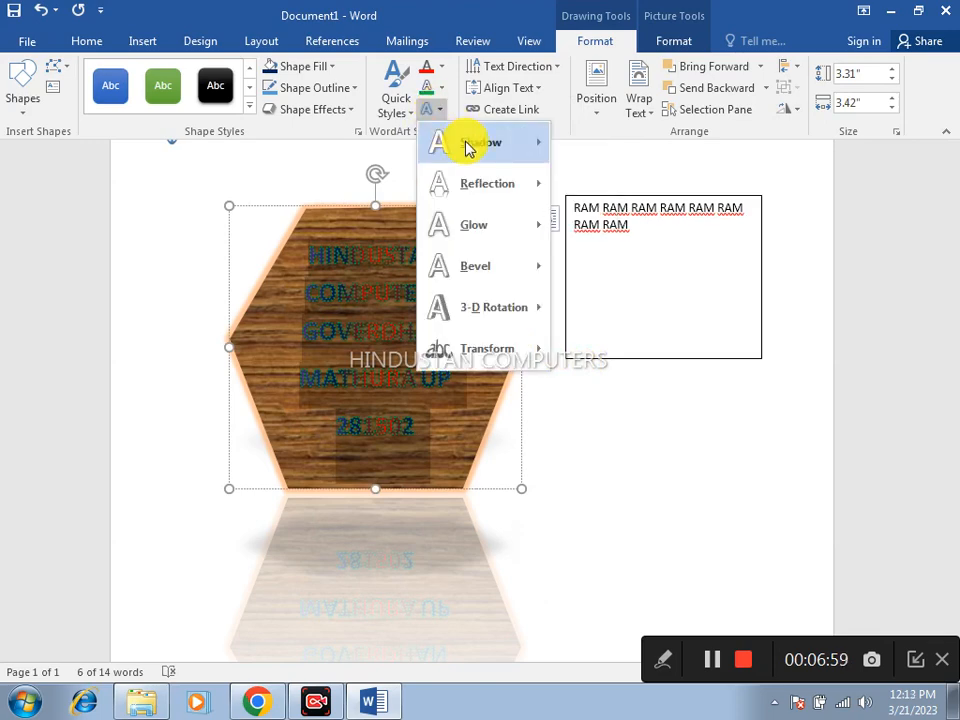
pyautogui.moveTo(467, 148)
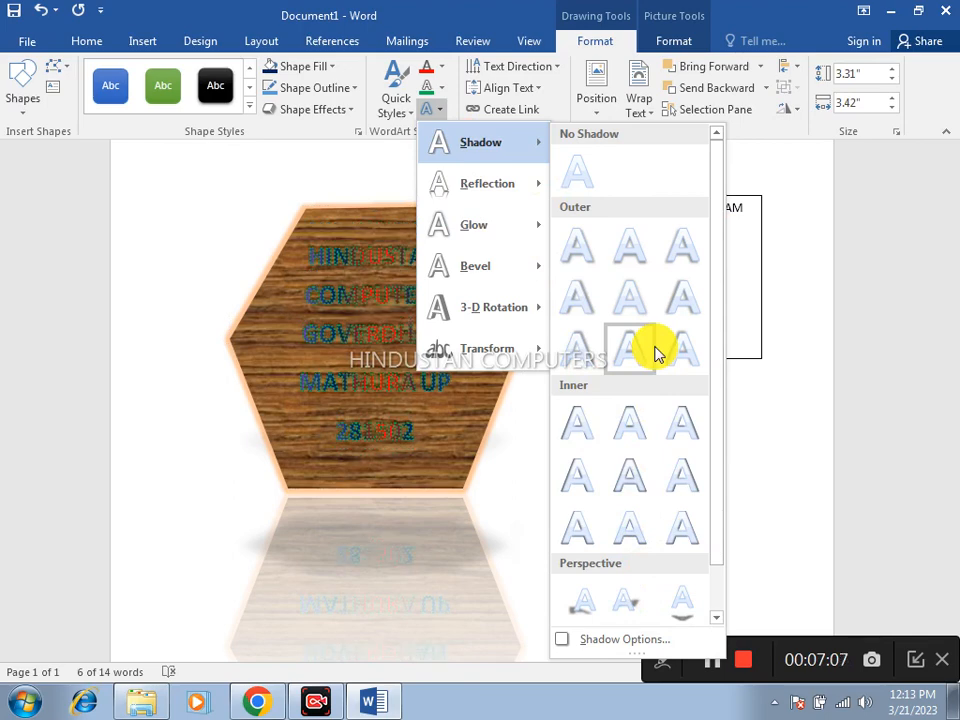
pyautogui.scroll(-1, 712, 560)
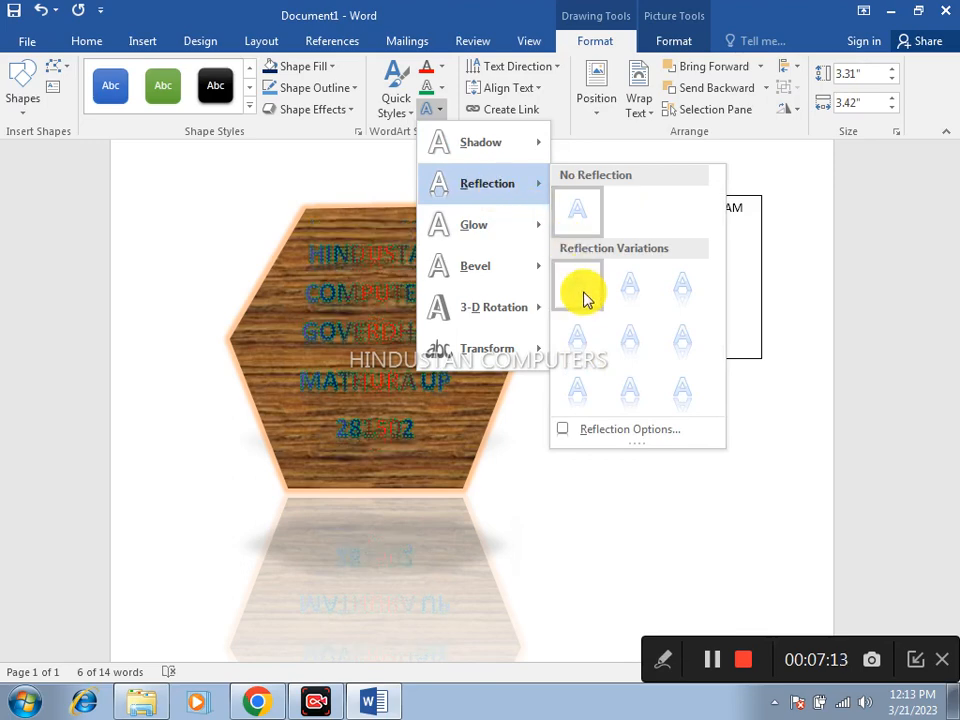
pyautogui.click(584, 297)
pyautogui.click(405, 350)
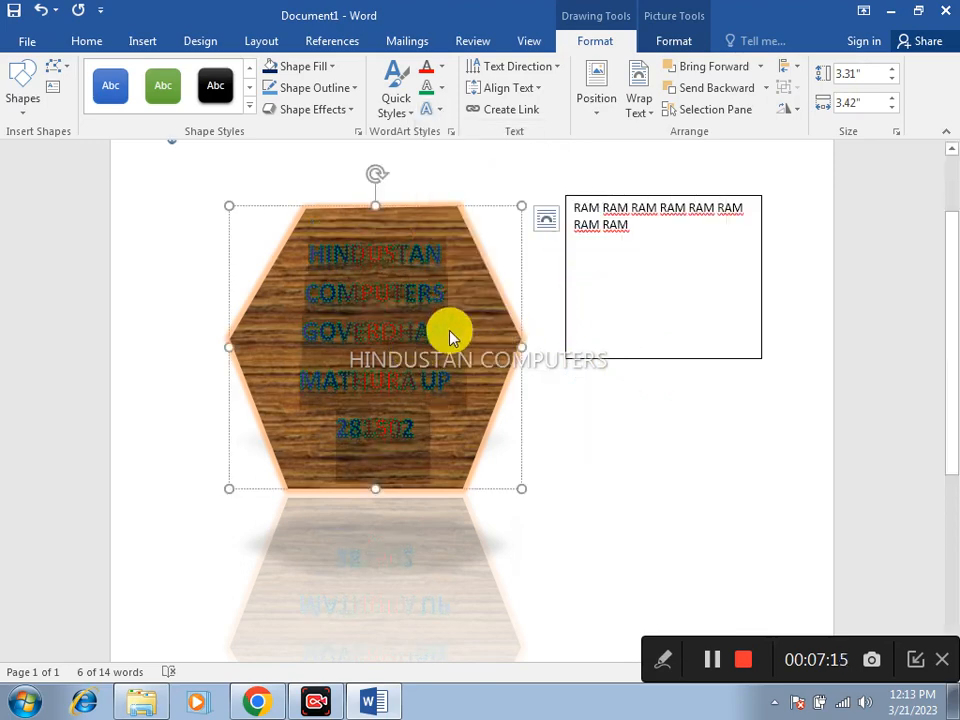
# Give the hexagon's text the Blue, 5 pt glow, Accent color 1 effect and the Slope bevel
pyautogui.click(441, 109)
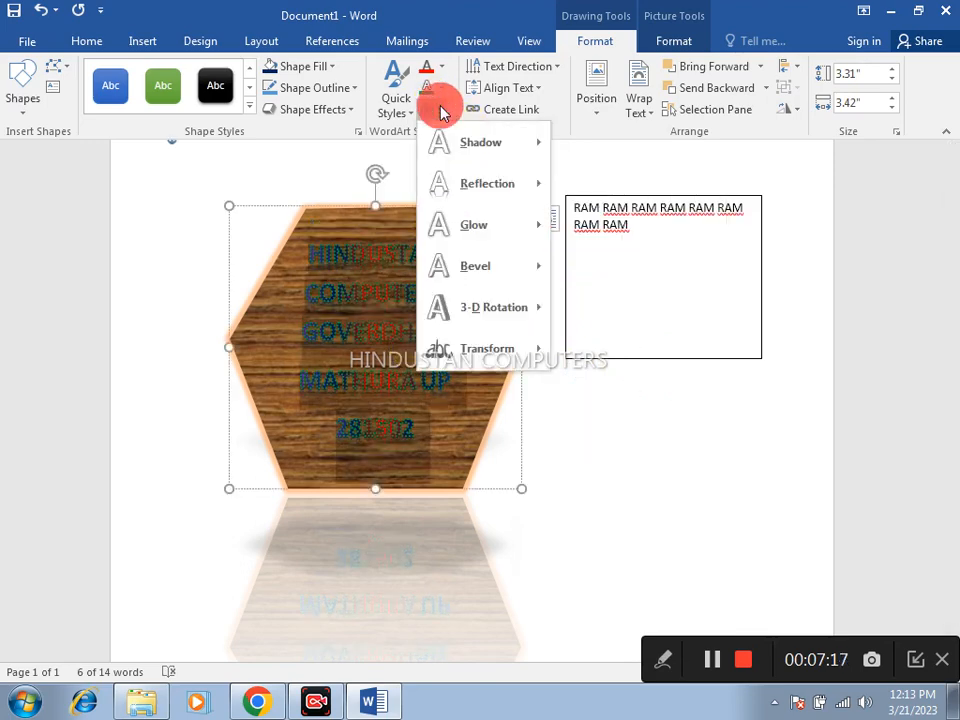
pyautogui.moveTo(461, 235)
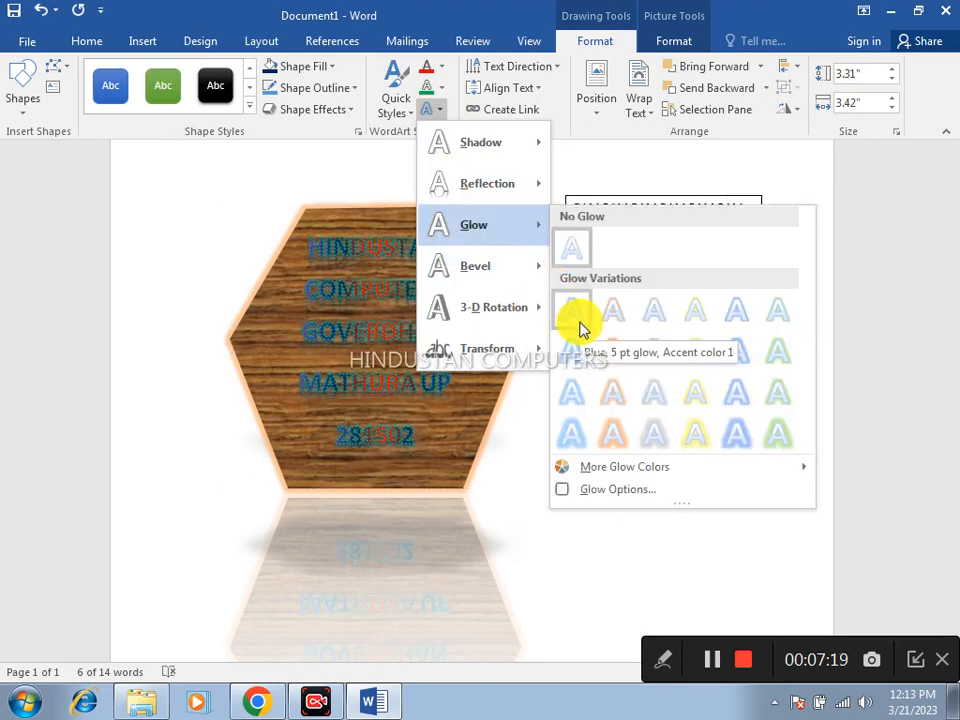
pyautogui.click(580, 330)
pyautogui.click(435, 107)
pyautogui.moveTo(482, 275)
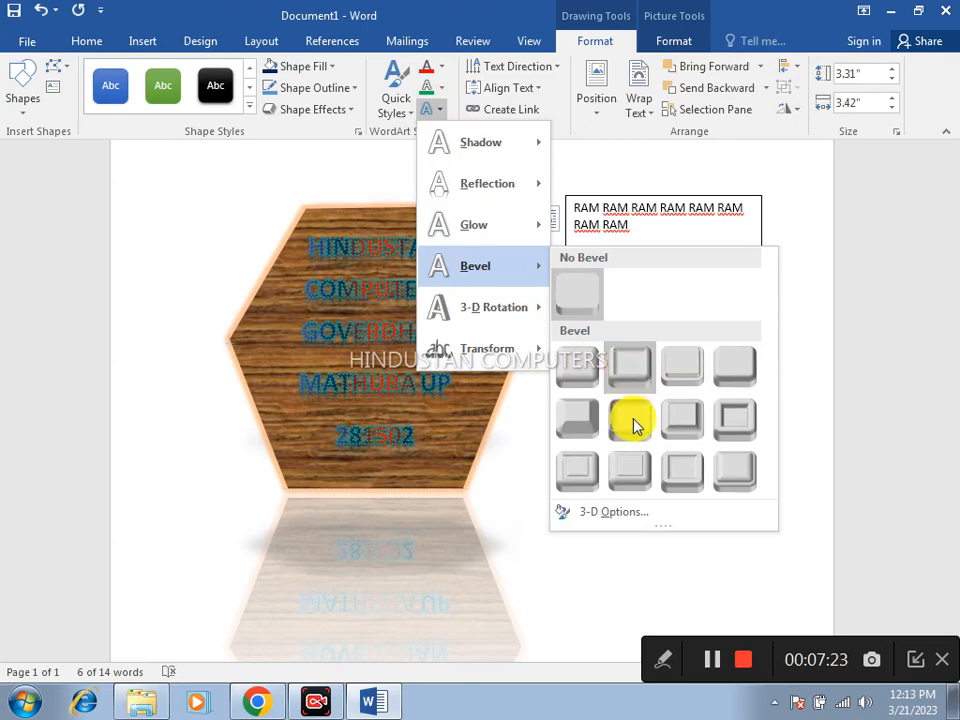
pyautogui.click(733, 422)
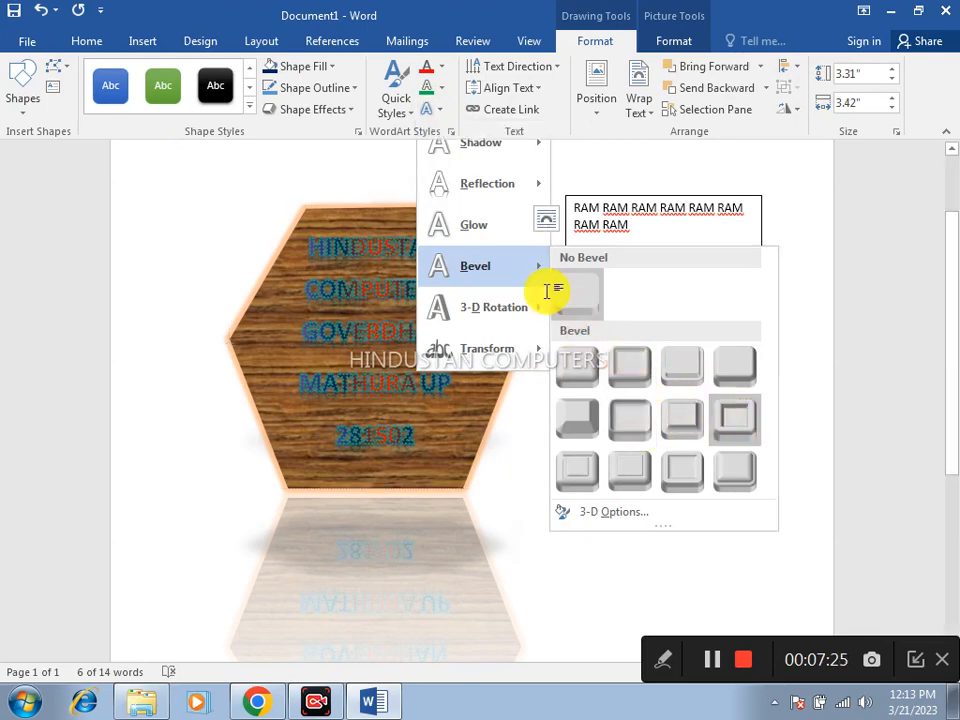
# Apply the fourth preset in the second row of Perspective 3-D rotations and the Can Down warp transform to the hexagon's text
pyautogui.click(437, 109)
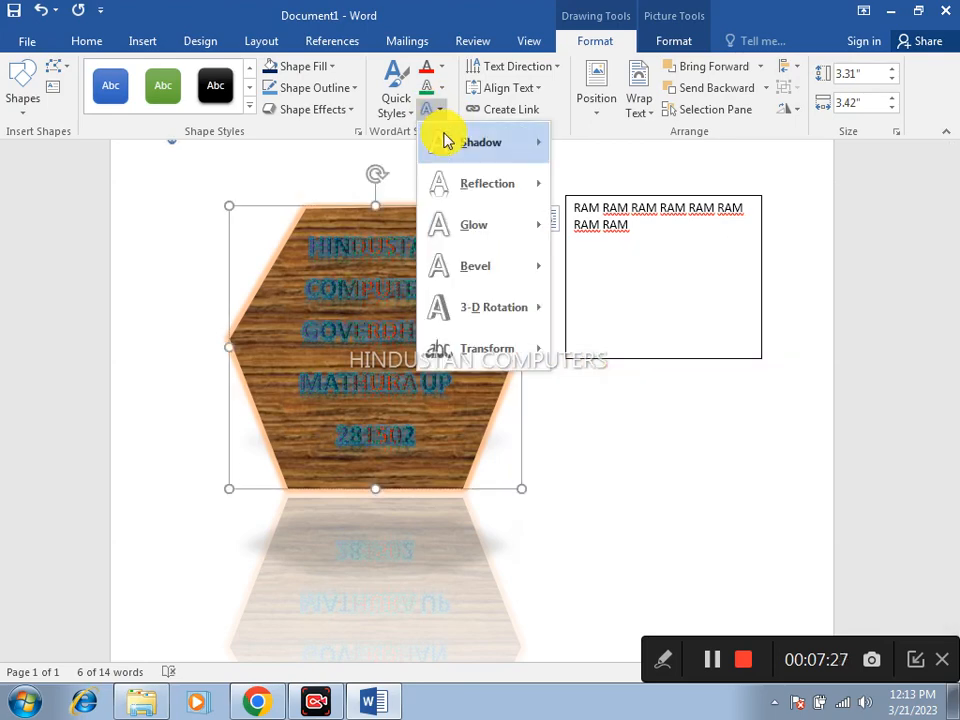
pyautogui.moveTo(478, 307)
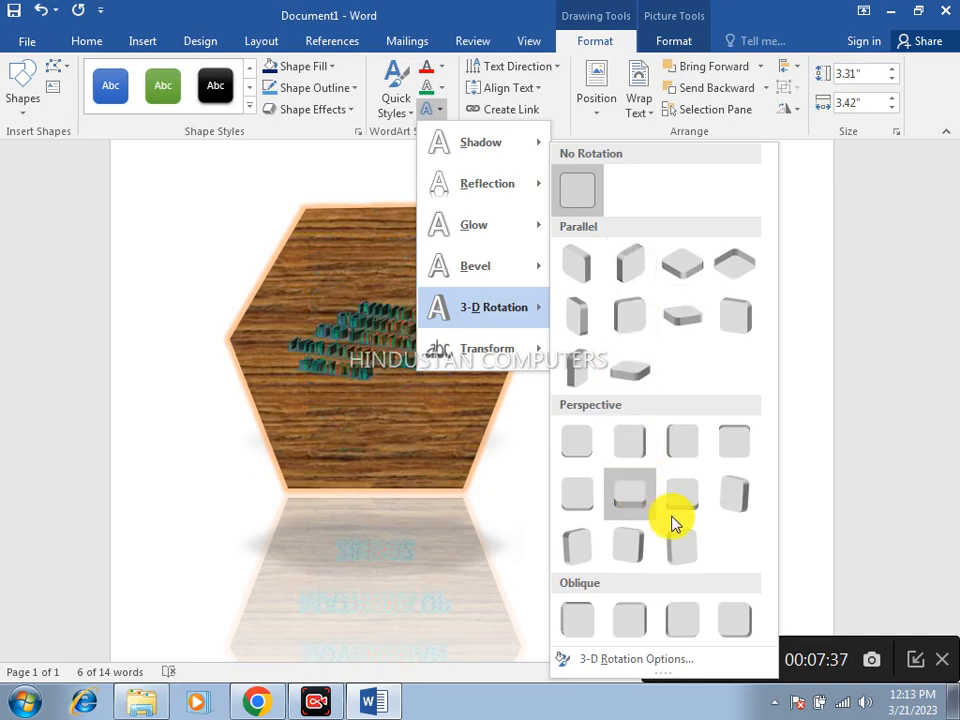
pyautogui.click(735, 498)
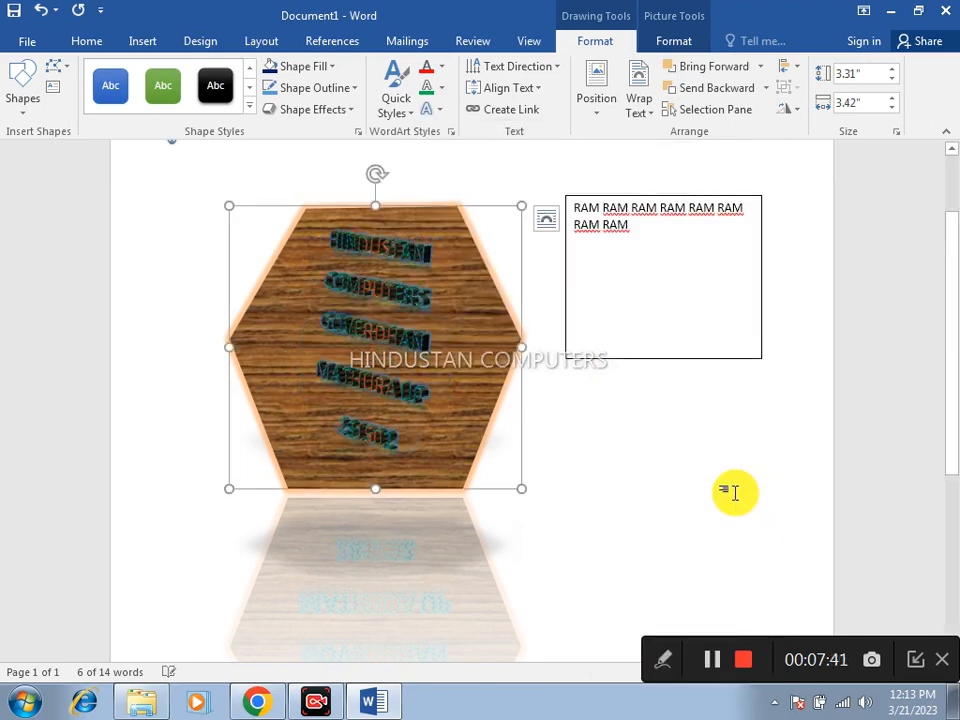
pyautogui.click(440, 111)
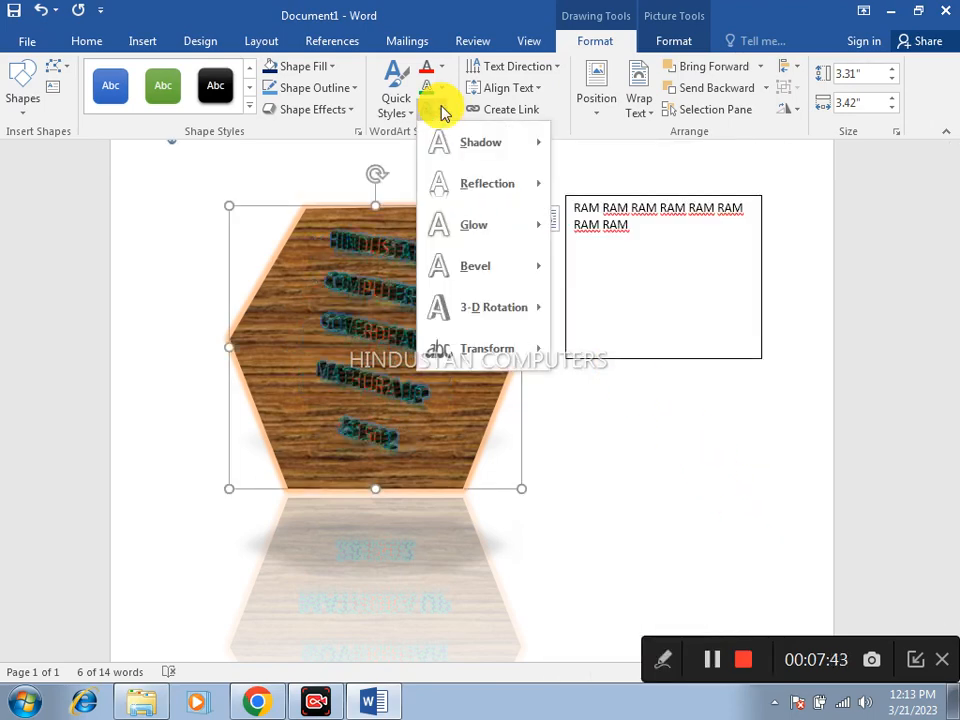
pyautogui.moveTo(489, 343)
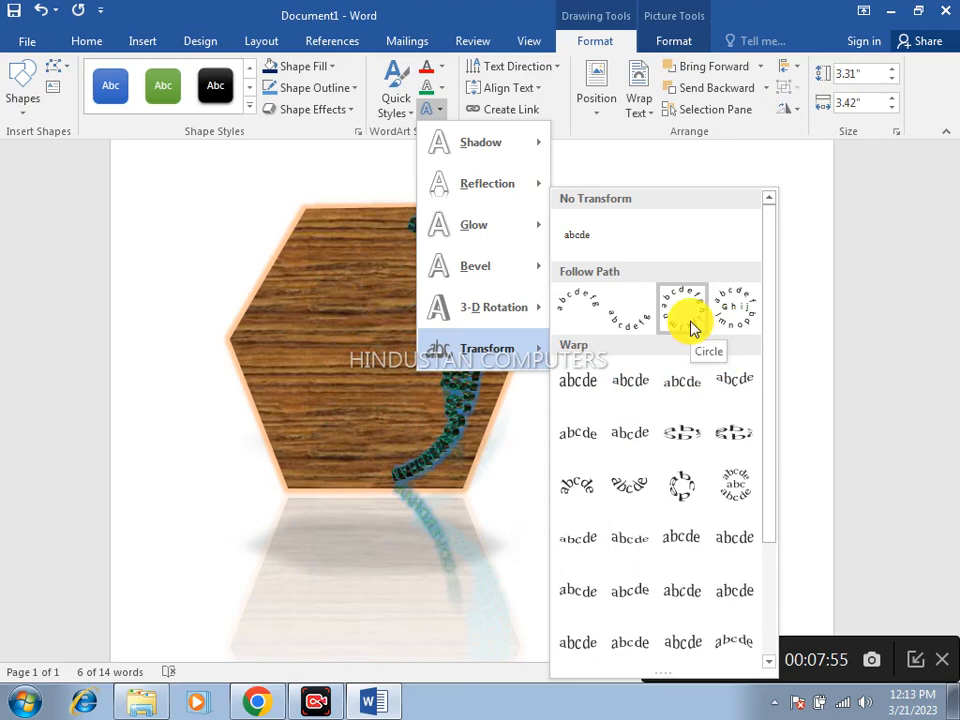
pyautogui.click(745, 541)
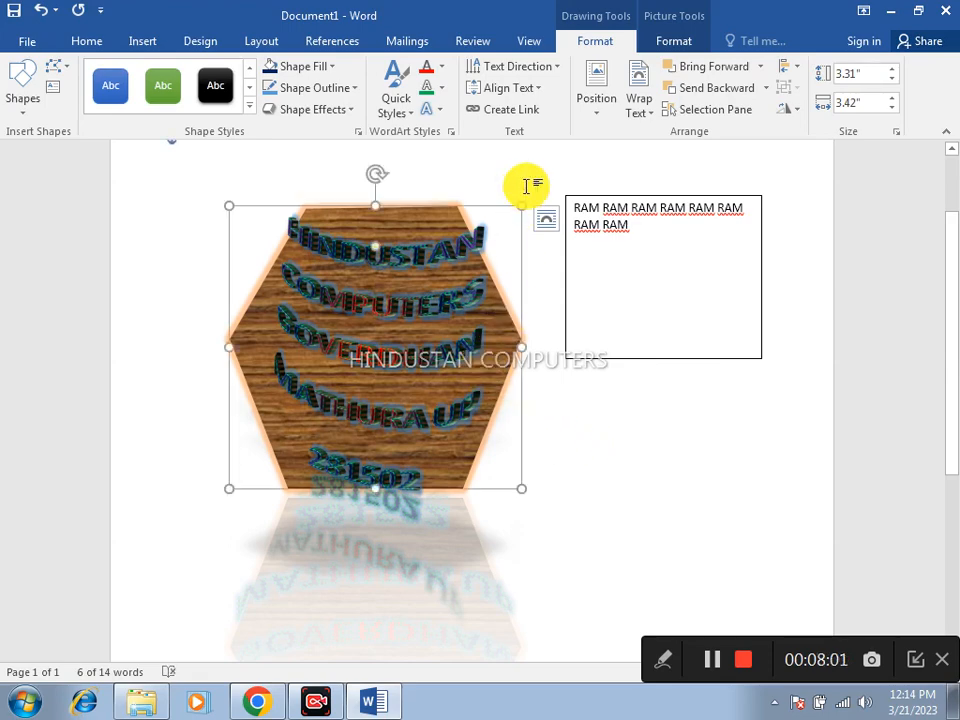
# Set the text effect shadow to No Shadow, selecting the hexagon's text and applying the setting again
pyautogui.click(440, 110)
pyautogui.moveTo(454, 136)
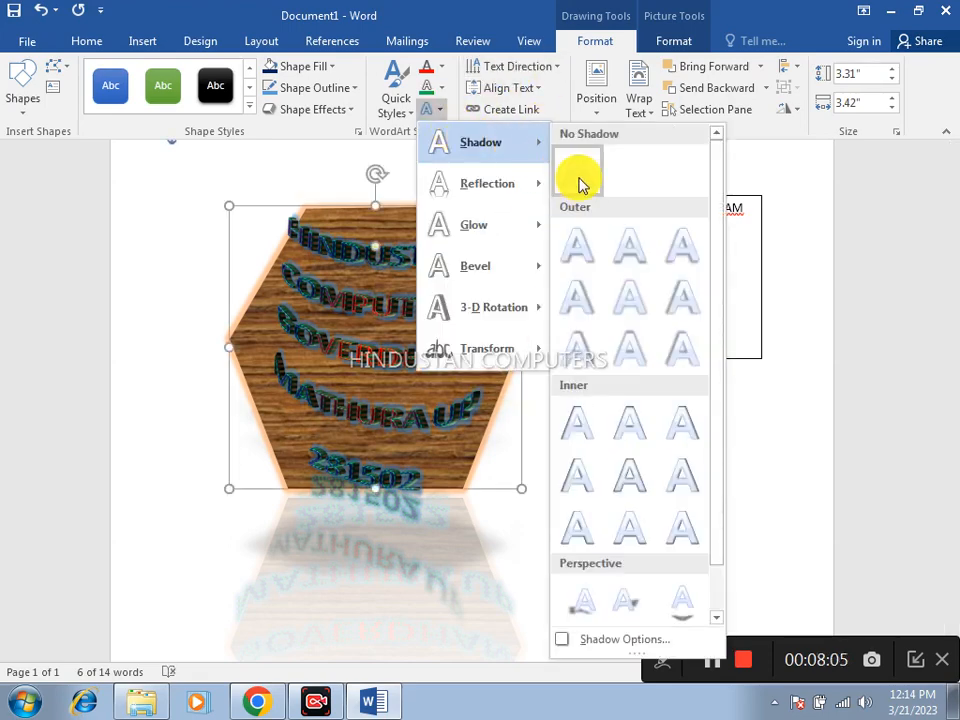
pyautogui.click(578, 180)
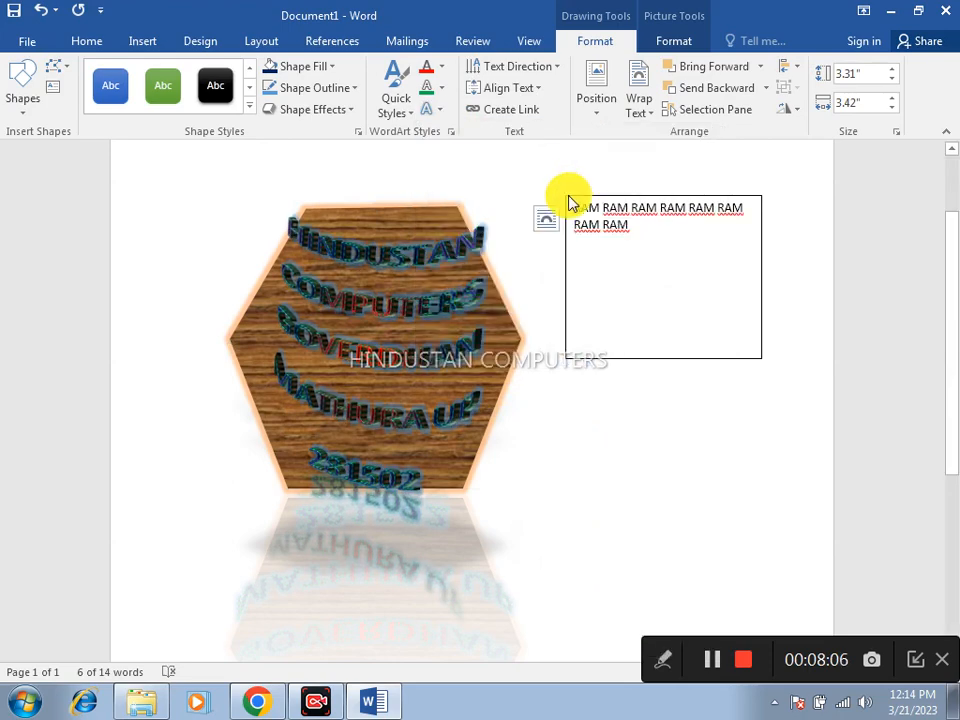
pyautogui.click(437, 467)
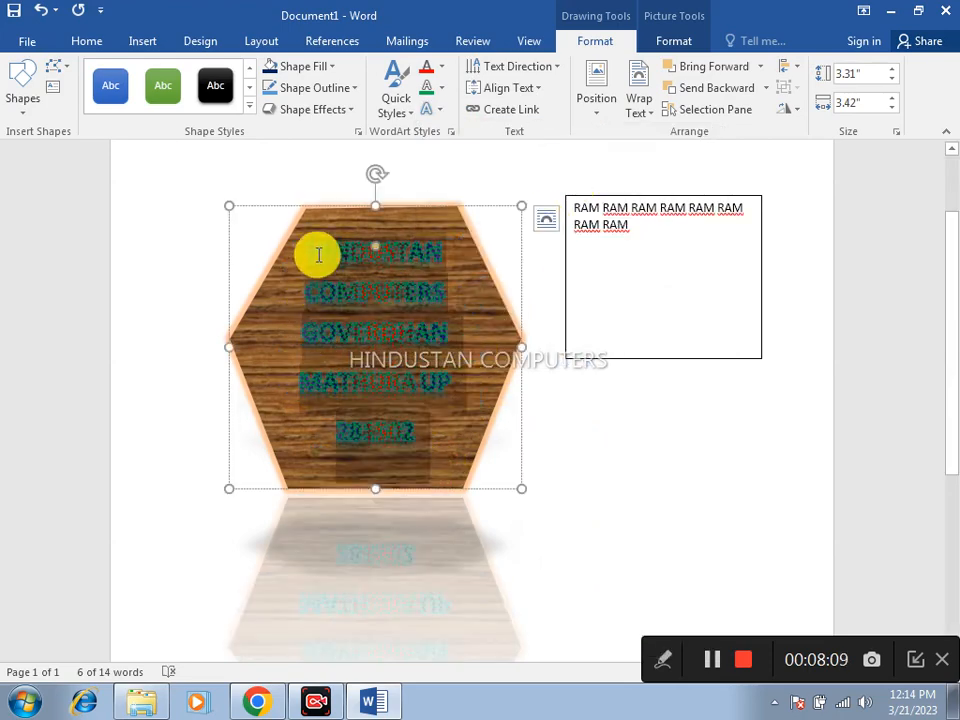
pyautogui.click(437, 112)
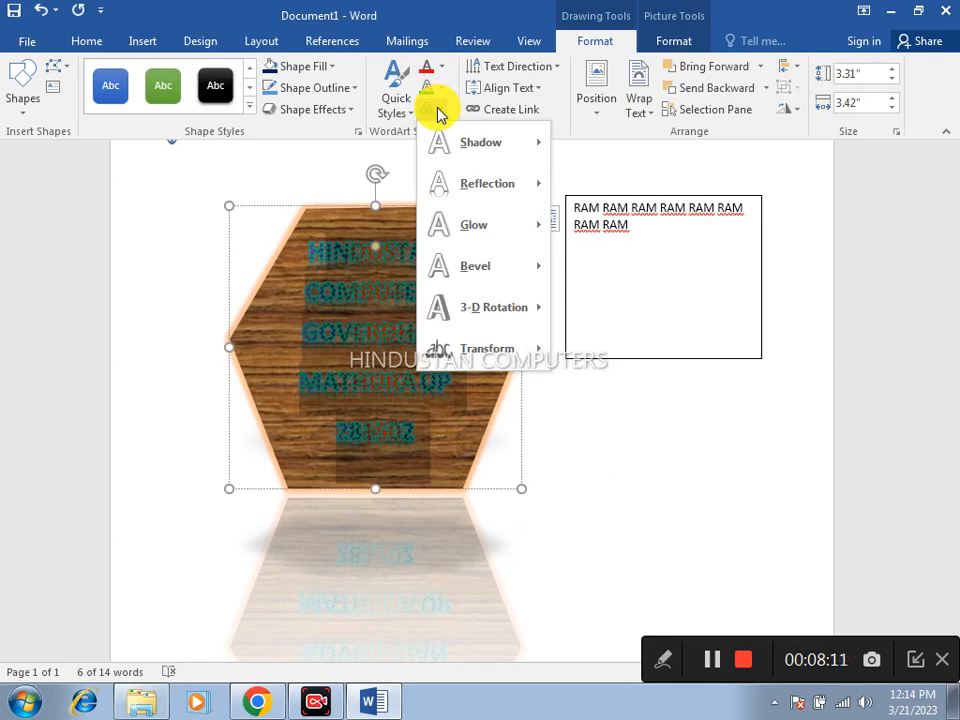
pyautogui.moveTo(450, 139)
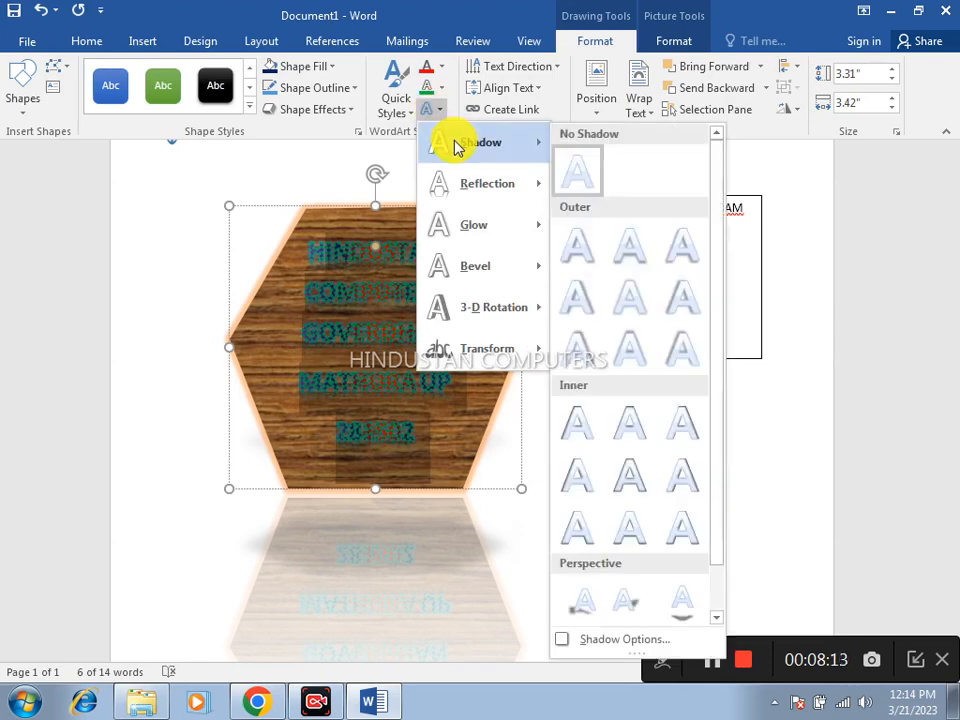
pyautogui.click(583, 176)
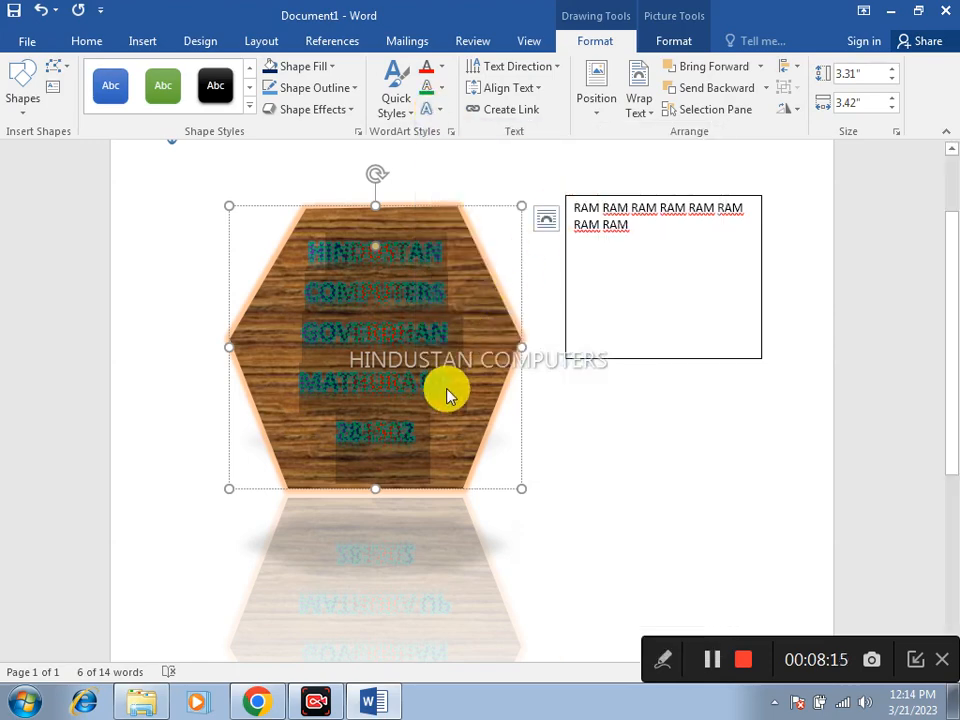
# Reselect all of the hexagon's text and rotate its text direction by 90°
pyautogui.click(448, 392)
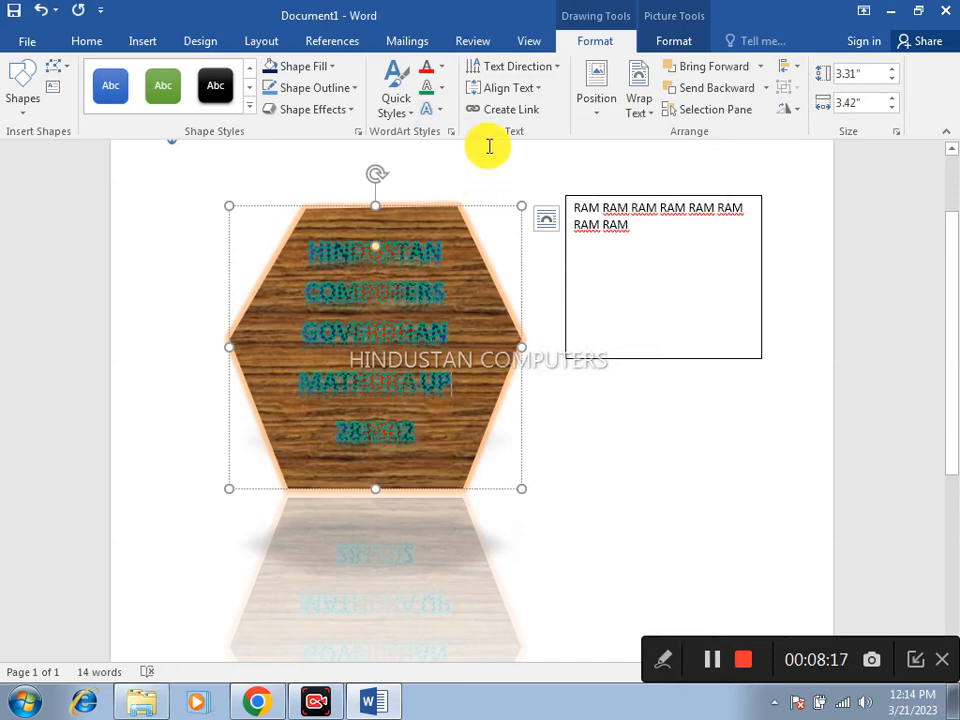
pyautogui.moveTo(315, 339); pyautogui.dragTo(300, 253)
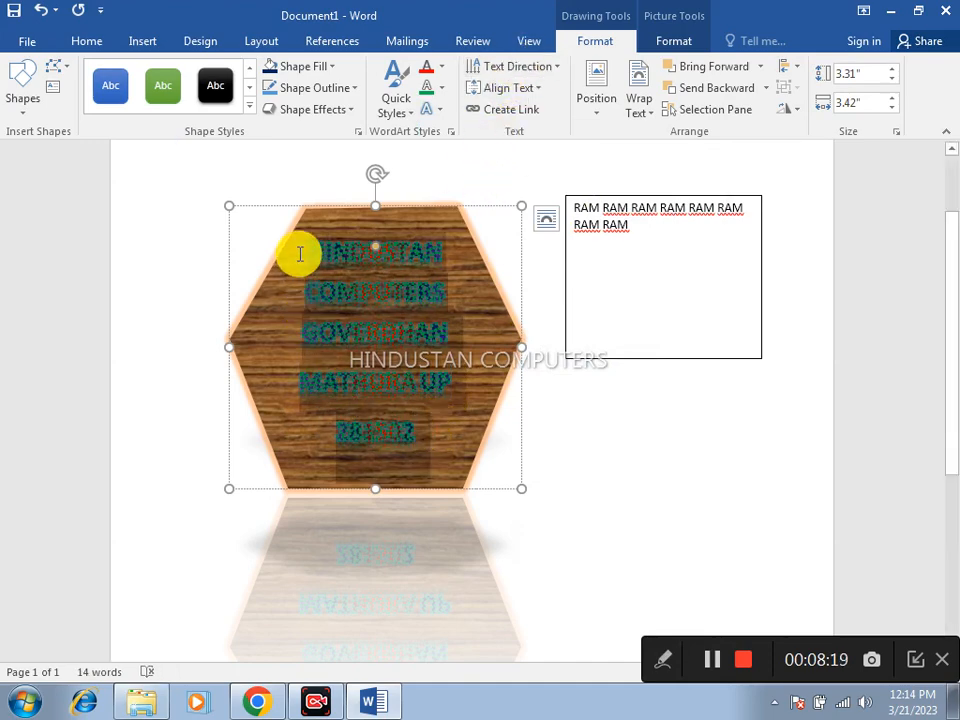
pyautogui.click(512, 72)
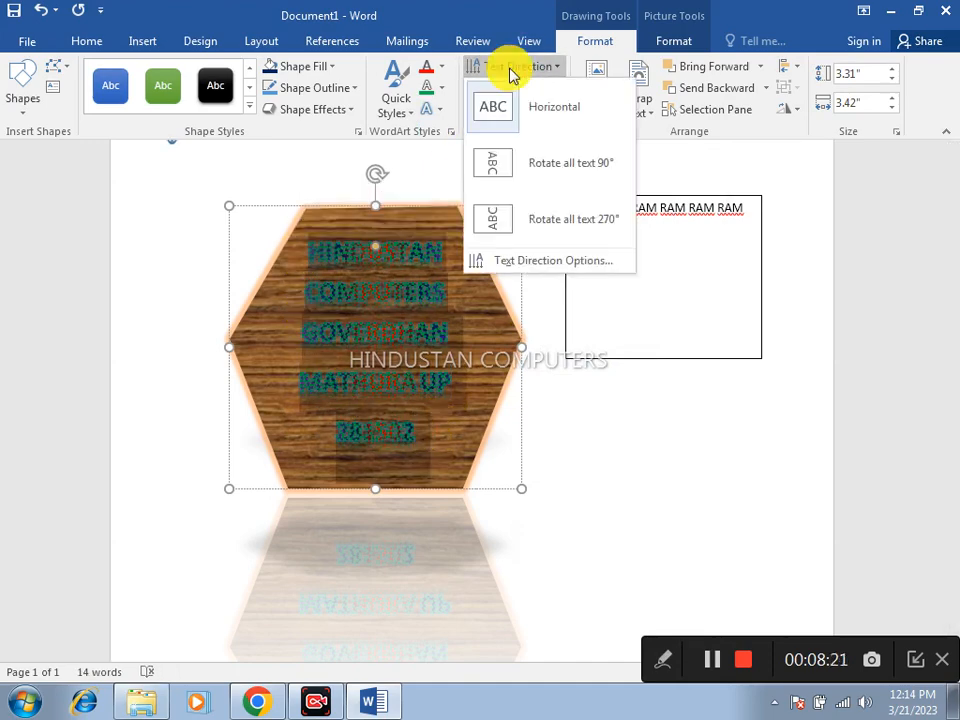
pyautogui.click(515, 162)
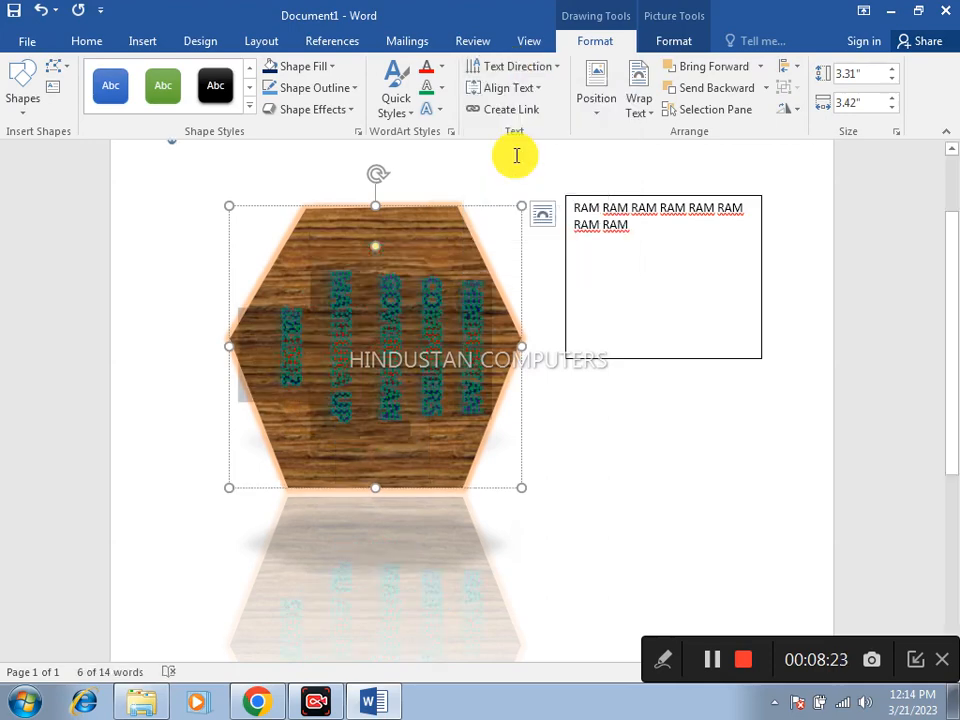
# Rotate all of the hexagon's text 270° and return the text direction to Horizontal
pyautogui.click(506, 67)
pyautogui.click(530, 218)
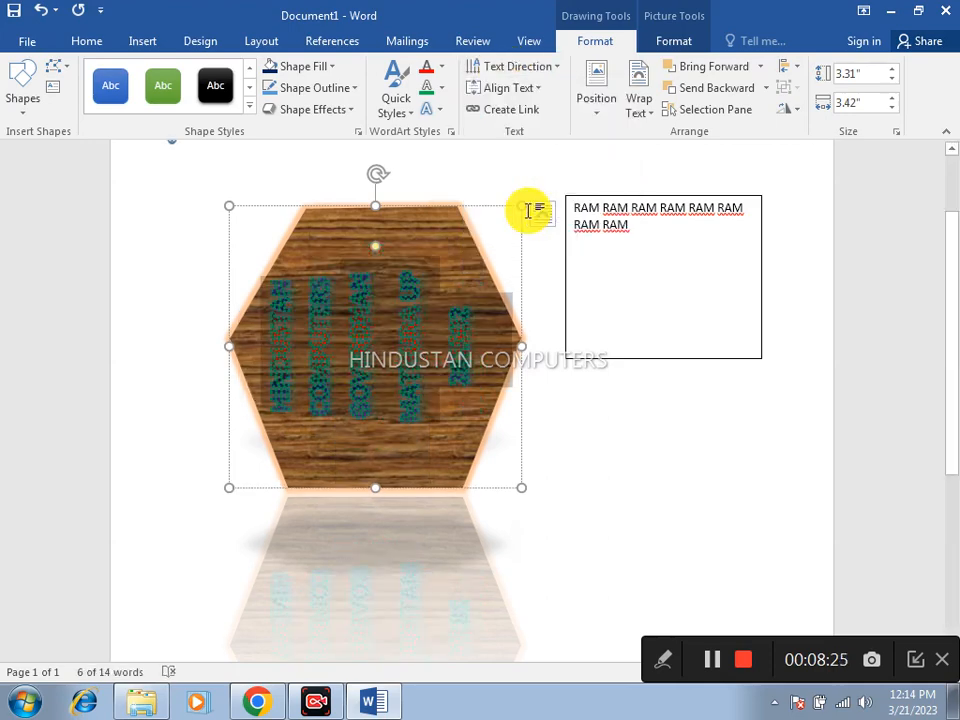
pyautogui.click(505, 67)
pyautogui.press('Escape')
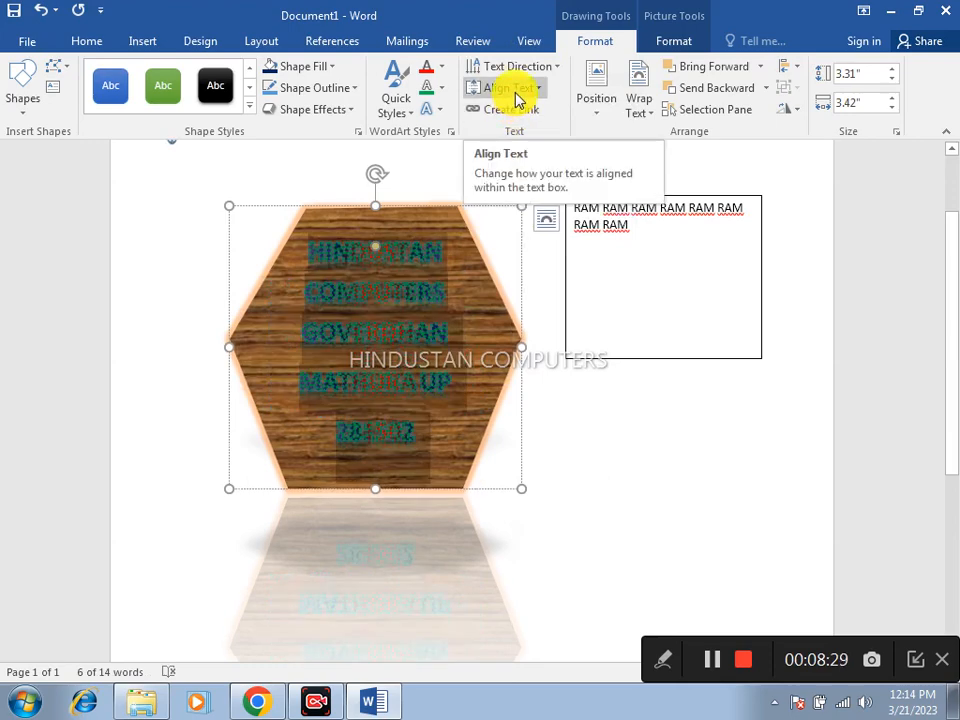
# Align the hexagon's text vertically to the top of the shape and back to the middle
pyautogui.click(514, 89)
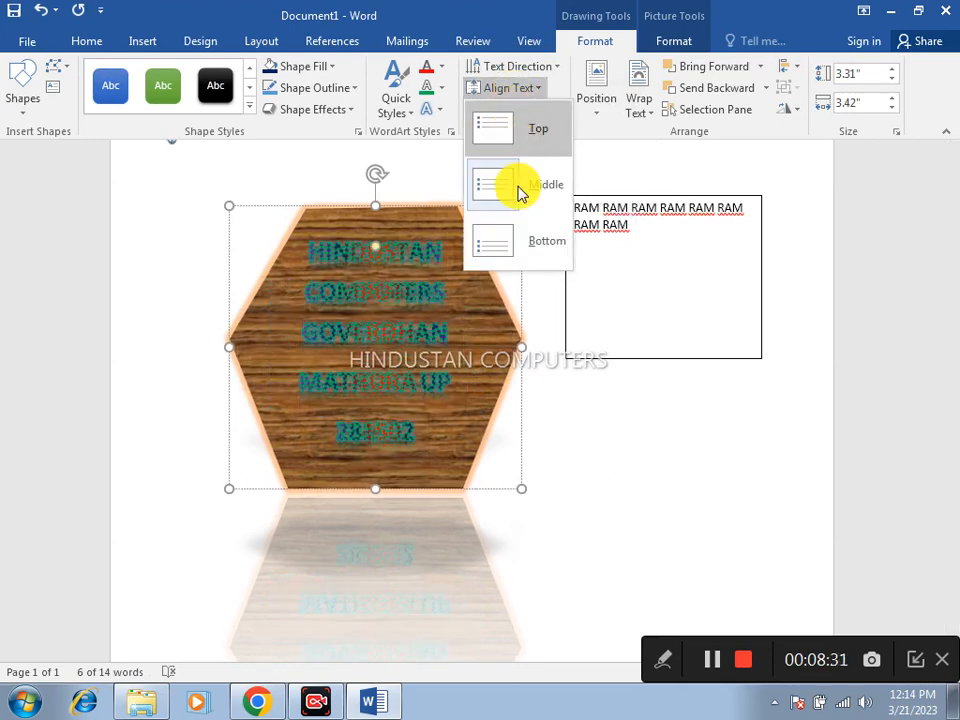
pyautogui.click(513, 131)
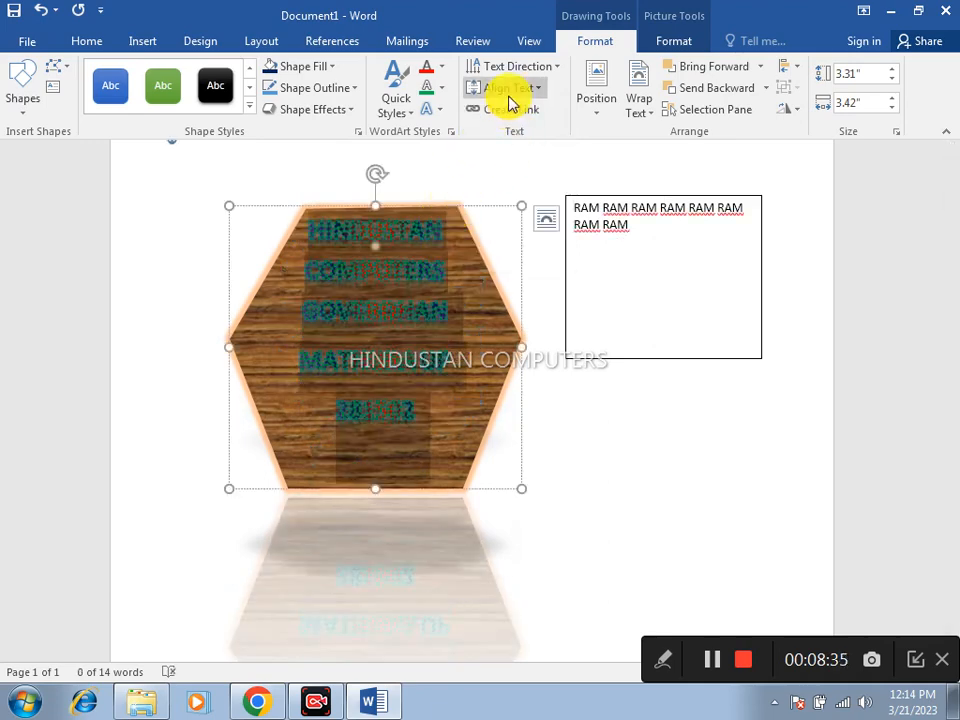
pyautogui.click(509, 94)
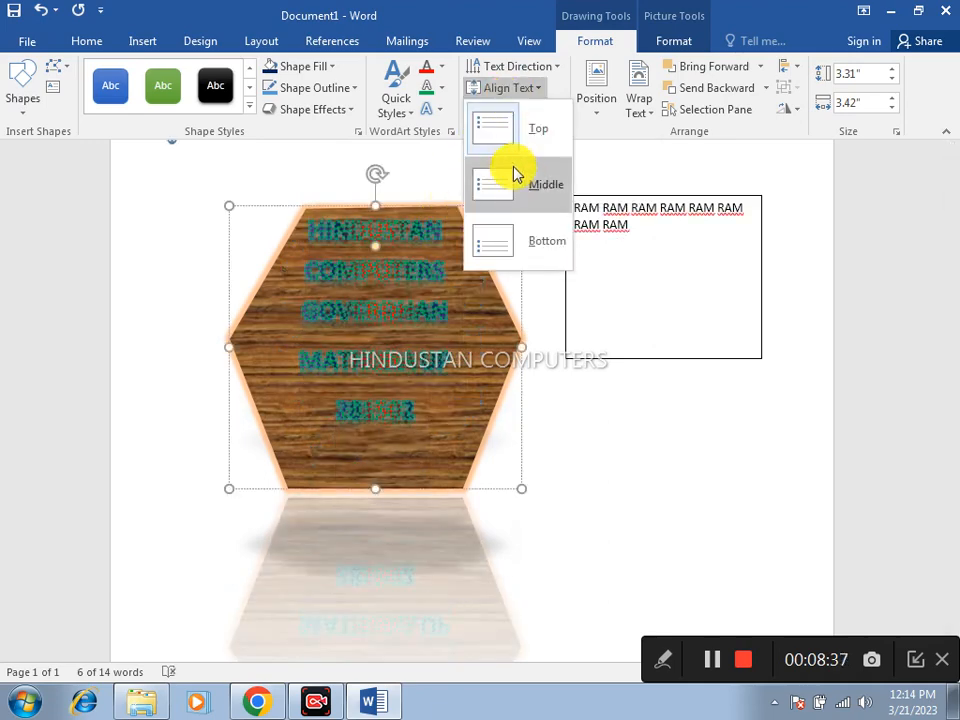
pyautogui.click(513, 173)
# Align the hexagon's text vertically to the bottom of the shape
pyautogui.click(510, 92)
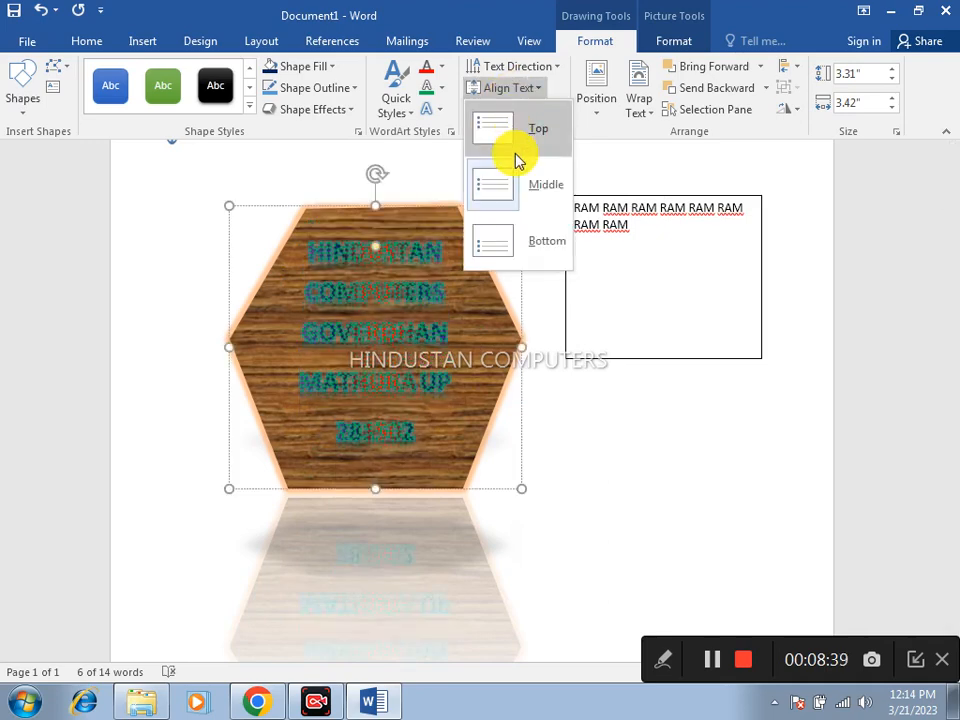
pyautogui.click(529, 257)
pyautogui.click(514, 300)
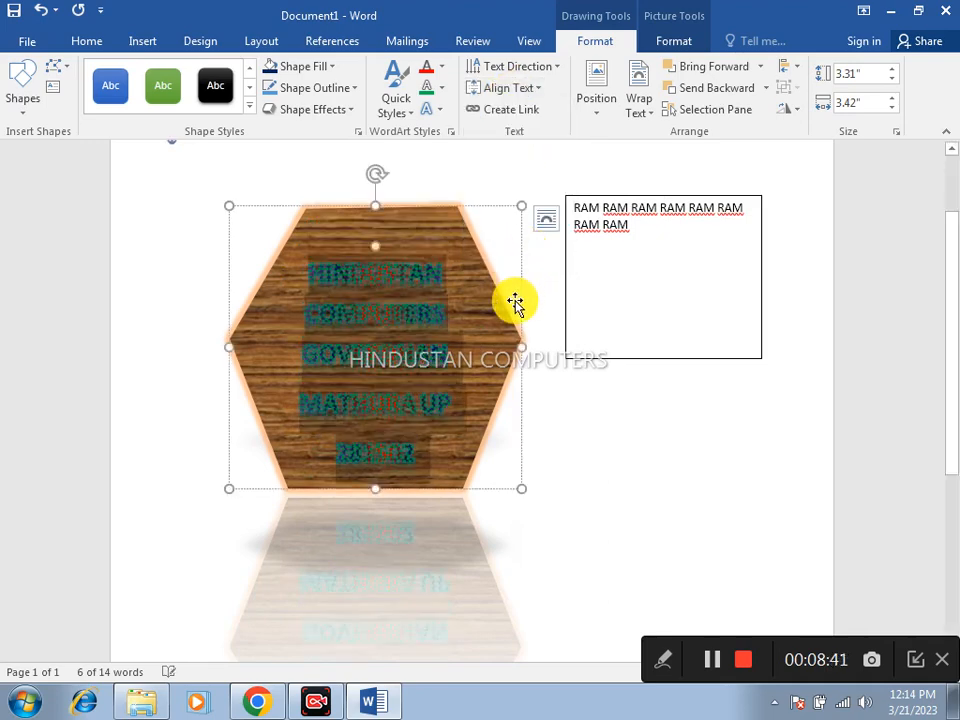